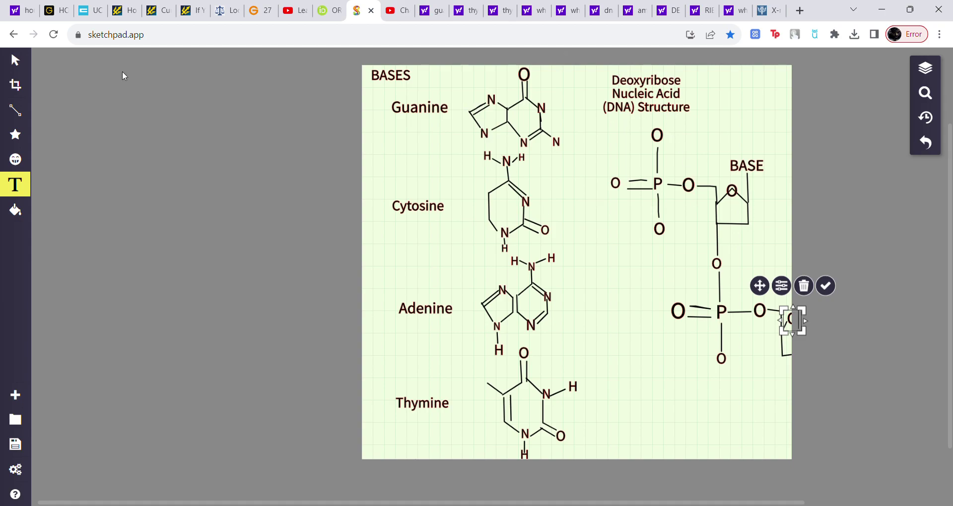
pyautogui.click(14, 60)
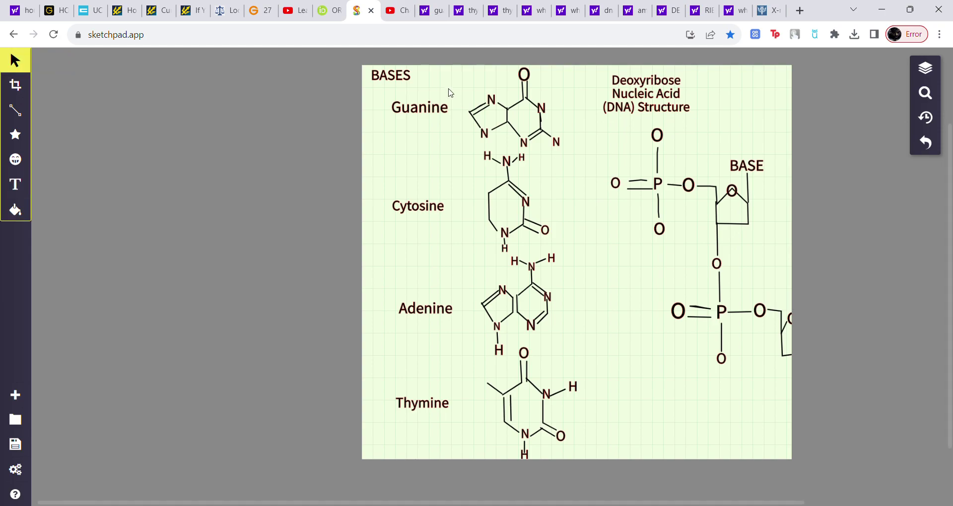
pyautogui.moveTo(738, 77); pyautogui.dragTo(623, 401)
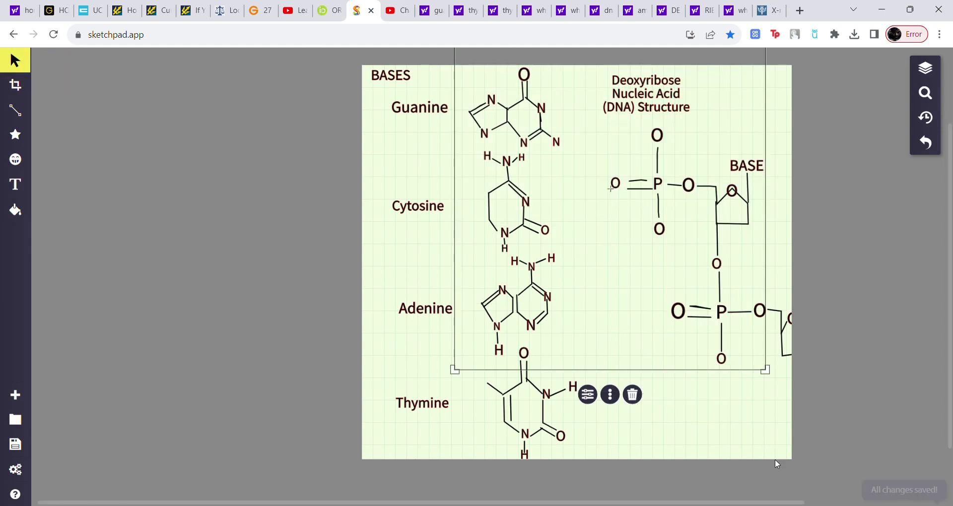
pyautogui.click(762, 436)
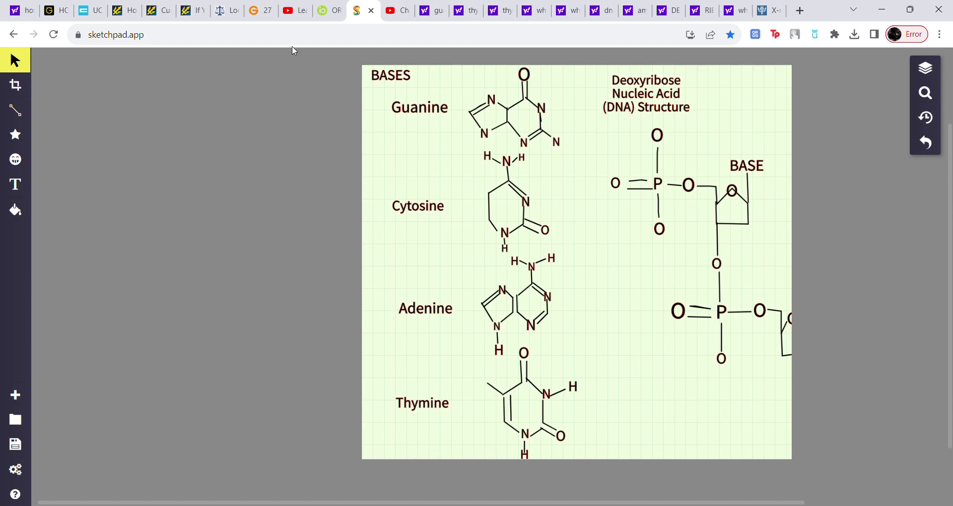
pyautogui.moveTo(641, 137); pyautogui.dragTo(615, 247)
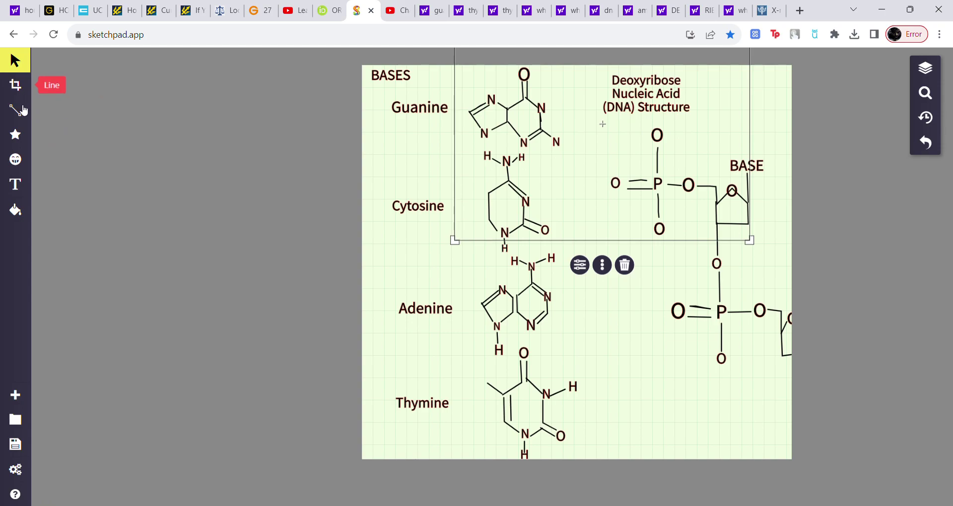
# - Add a "Phosphate backbone" text label, shrink it and place it beneath the upper phosphate group
pyautogui.click(15, 184)
pyautogui.click(628, 365)
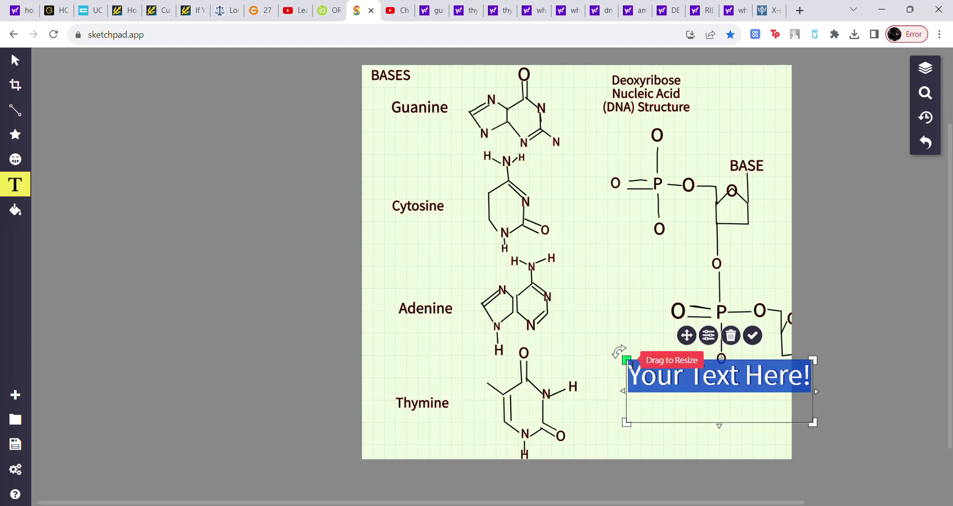
pyautogui.write('Phos')
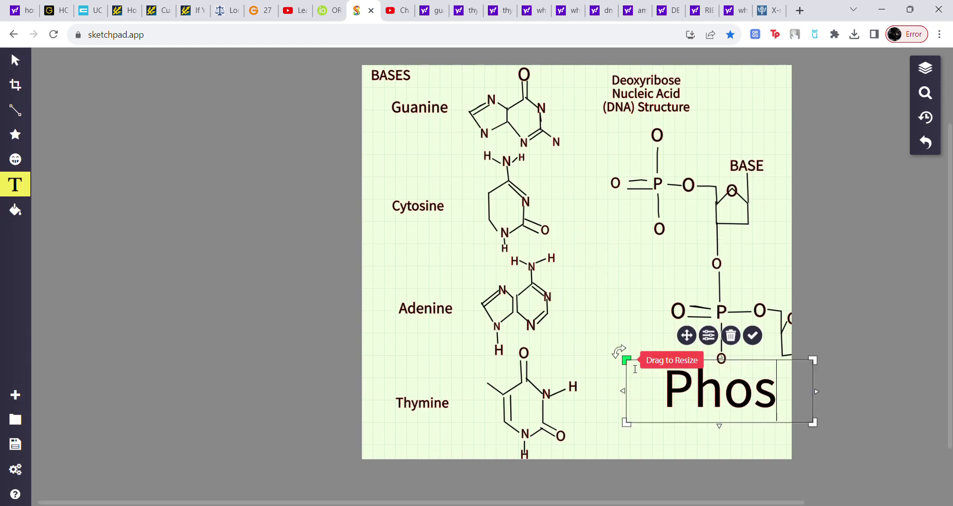
pyautogui.write('phate backbone')
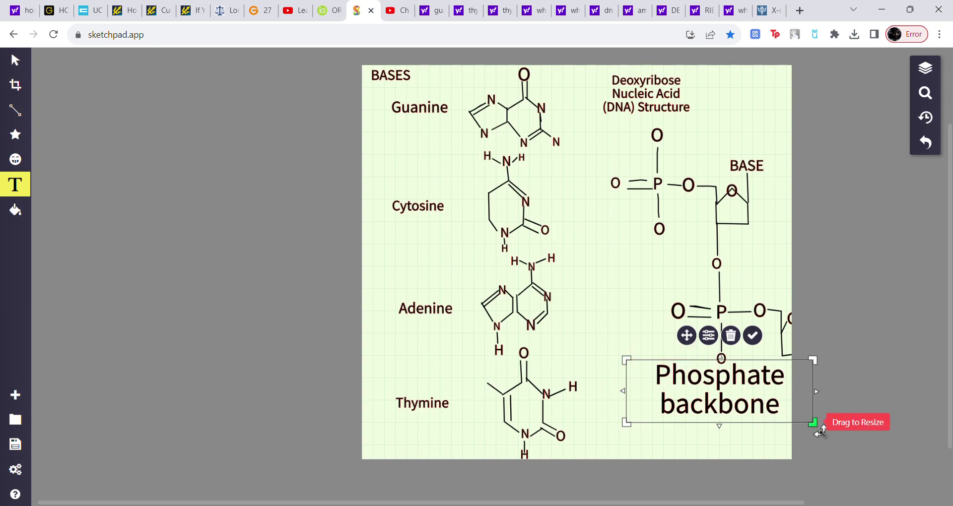
pyautogui.moveTo(819, 425); pyautogui.dragTo(692, 399)
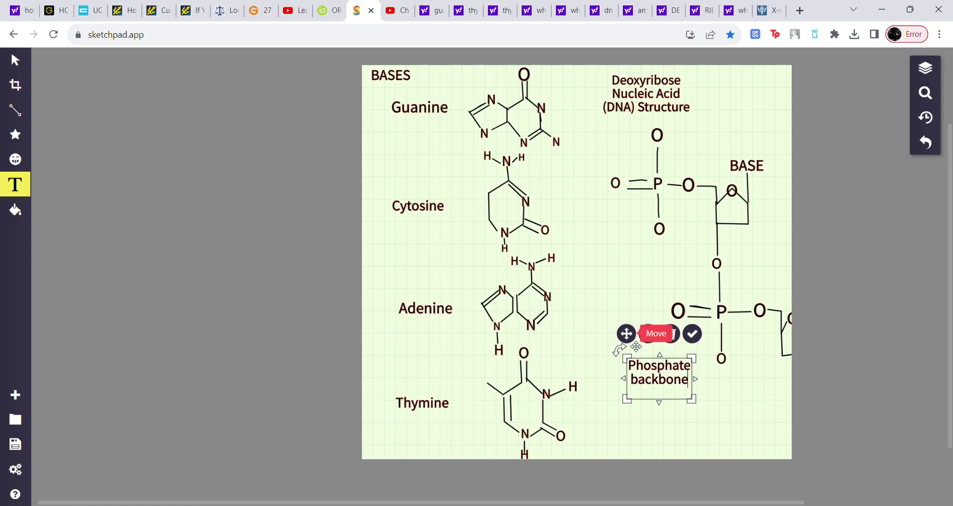
pyautogui.moveTo(636, 346); pyautogui.dragTo(620, 226)
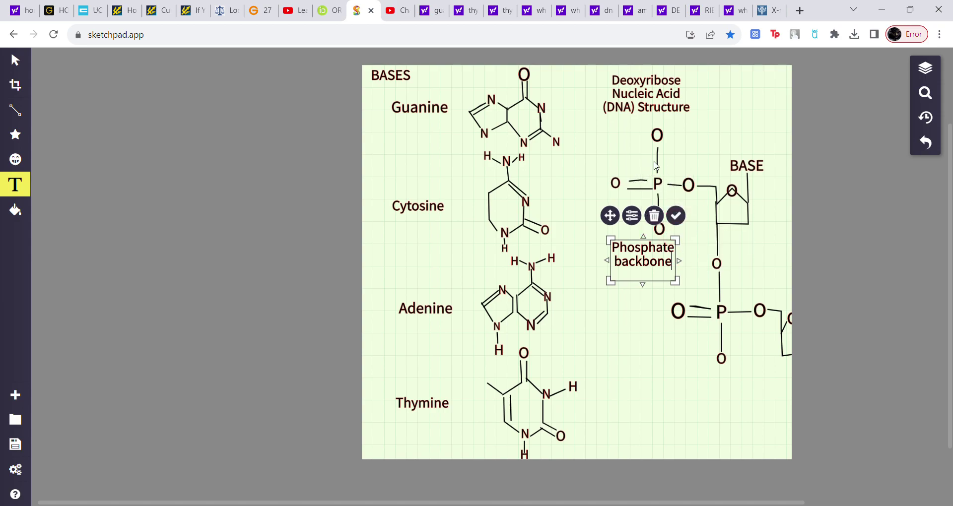
pyautogui.click(630, 161)
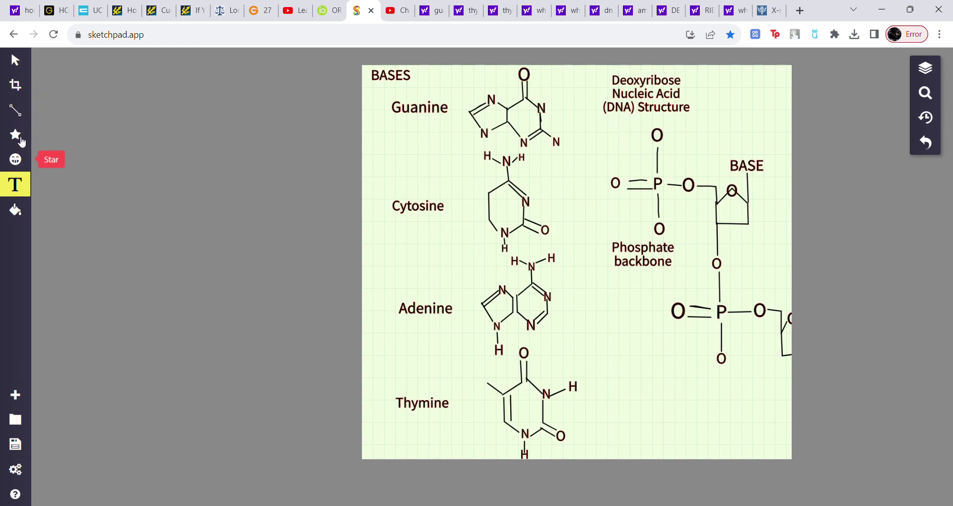
# - Circle the upper and lower phosphate groups of the DNA structure with the Pencil
pyautogui.click(16, 111)
pyautogui.click(167, 94)
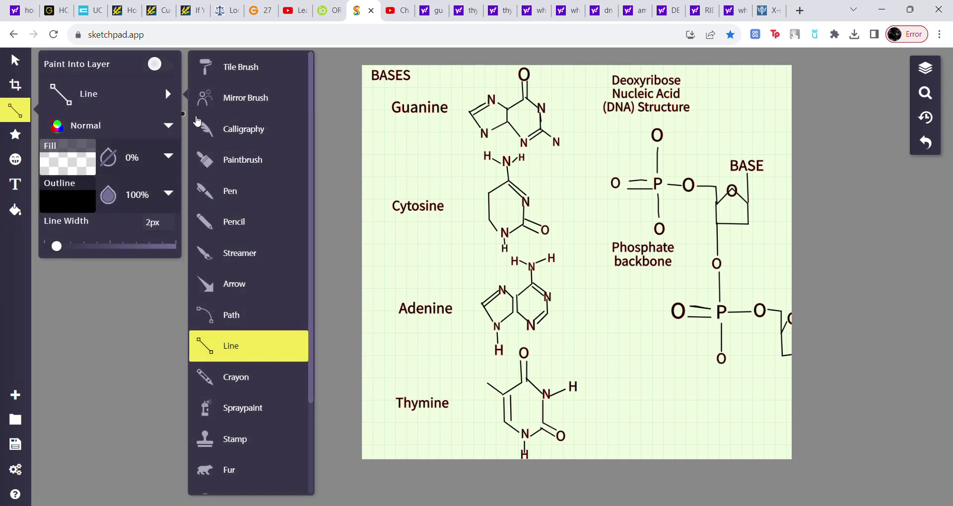
pyautogui.click(240, 222)
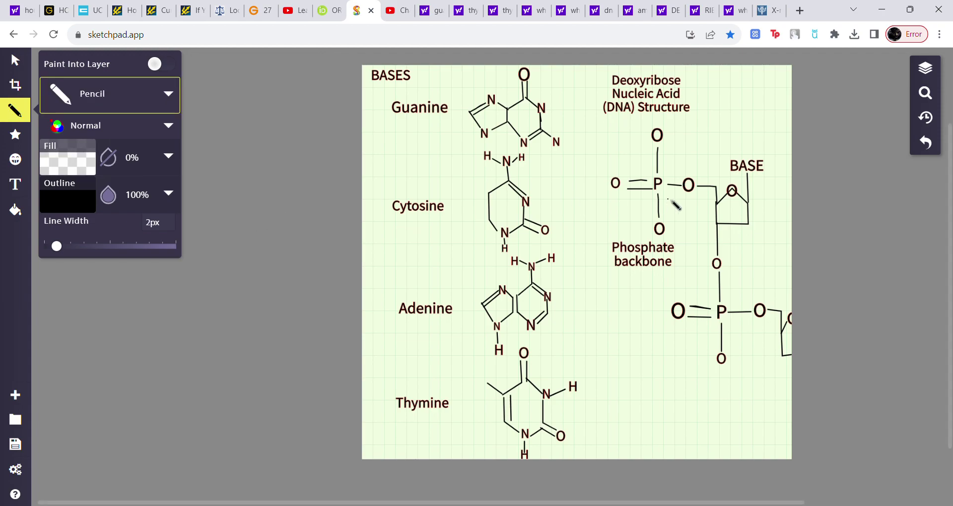
pyautogui.moveTo(685, 127)
pyautogui.mouseDown()
pyautogui.moveTo(648, 121)
pyautogui.moveTo(600, 171)
pyautogui.moveTo(613, 228)
pyautogui.moveTo(664, 249)
pyautogui.moveTo(708, 204)
pyautogui.moveTo(686, 125)
pyautogui.mouseUp()
pyautogui.moveTo(722, 242)
pyautogui.mouseDown()
pyautogui.moveTo(691, 254)
pyautogui.moveTo(655, 318)
pyautogui.moveTo(702, 389)
pyautogui.moveTo(772, 373)
pyautogui.moveTo(780, 297)
pyautogui.moveTo(713, 243)
pyautogui.mouseUp()
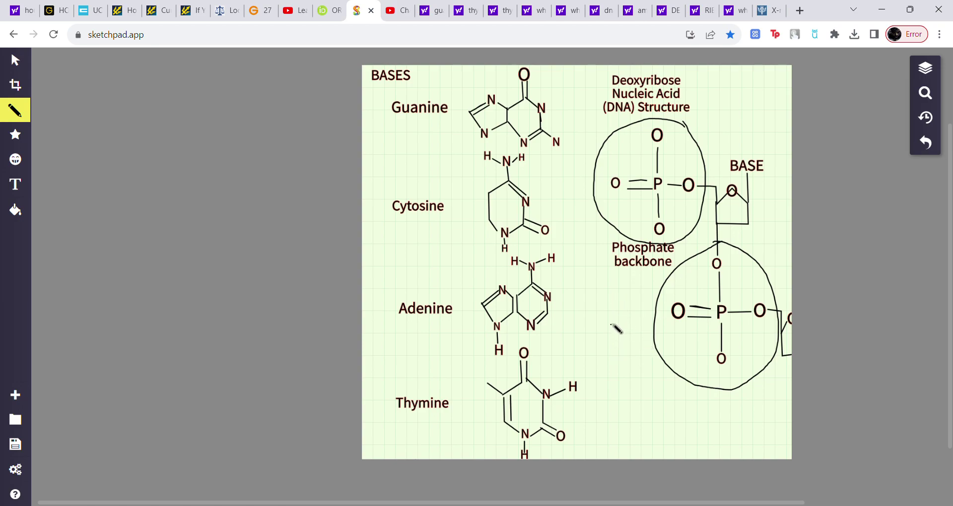
# - Sketch a twisted double helix with base-pair rungs in the empty area below the "Phosphate backbone" label
pyautogui.moveTo(609, 317)
pyautogui.mouseDown()
pyautogui.moveTo(615, 347)
pyautogui.moveTo(667, 393)
pyautogui.mouseUp()
pyautogui.moveTo(613, 318)
pyautogui.mouseDown()
pyautogui.moveTo(621, 341)
pyautogui.moveTo(668, 385)
pyautogui.mouseUp()
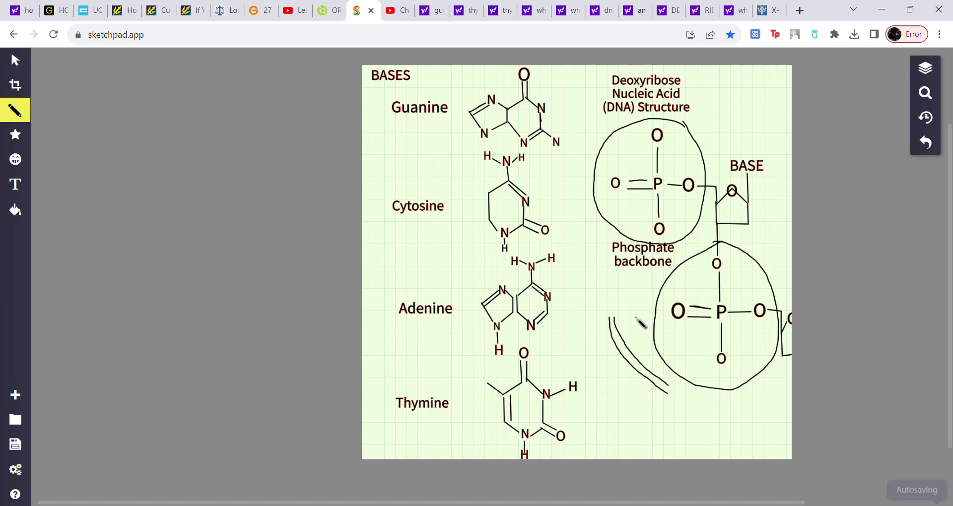
pyautogui.moveTo(634, 314); pyautogui.dragTo(638, 355)
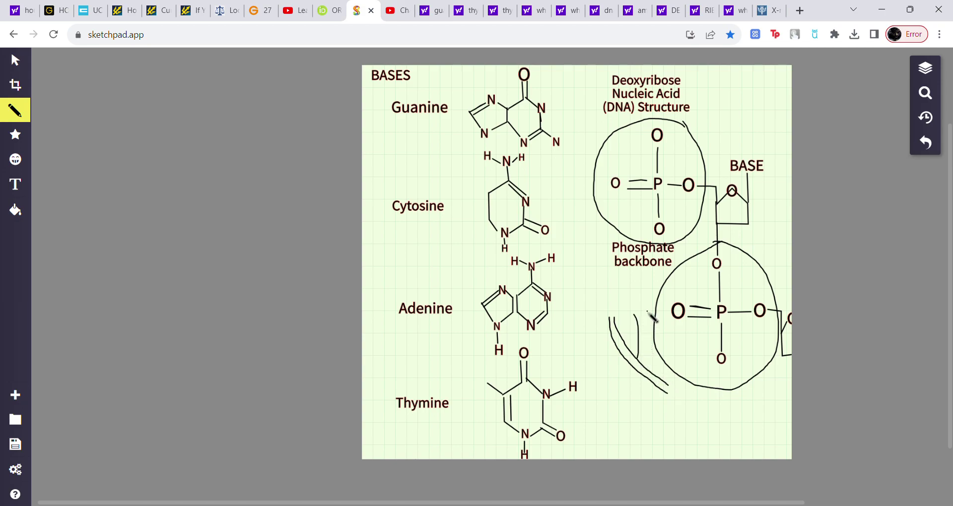
pyautogui.moveTo(647, 311)
pyautogui.mouseDown()
pyautogui.moveTo(632, 388)
pyautogui.moveTo(649, 415)
pyautogui.mouseUp()
pyautogui.moveTo(638, 376)
pyautogui.mouseDown()
pyautogui.moveTo(654, 403)
pyautogui.moveTo(670, 395)
pyautogui.moveTo(669, 416)
pyautogui.mouseUp()
pyautogui.moveTo(666, 383)
pyautogui.mouseDown()
pyautogui.moveTo(679, 421)
pyautogui.moveTo(666, 413)
pyautogui.moveTo(661, 437)
pyautogui.moveTo(674, 447)
pyautogui.mouseUp()
pyautogui.moveTo(679, 412)
pyautogui.mouseDown()
pyautogui.moveTo(700, 426)
pyautogui.moveTo(698, 442)
pyautogui.mouseUp()
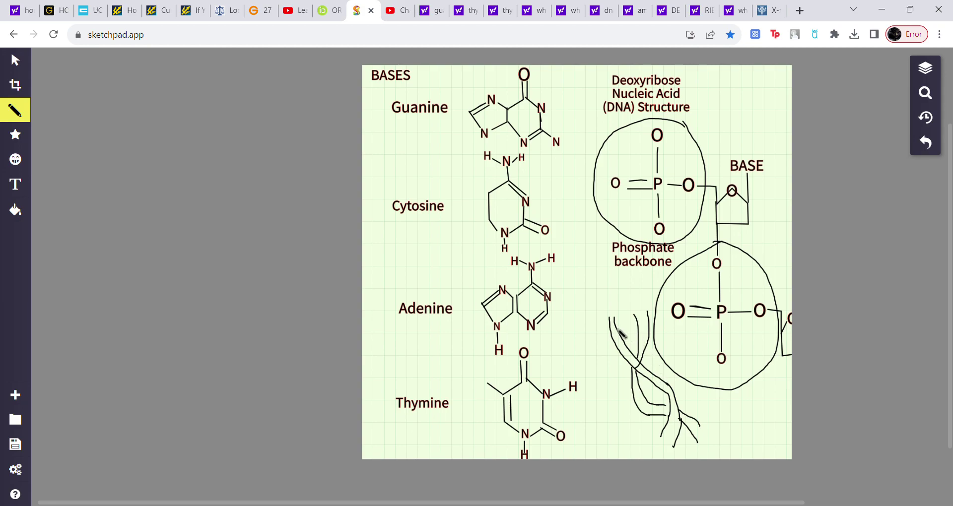
pyautogui.moveTo(615, 327); pyautogui.dragTo(640, 326)
pyautogui.moveTo(615, 311)
pyautogui.mouseDown()
pyautogui.moveTo(603, 330)
pyautogui.moveTo(620, 356)
pyautogui.moveTo(634, 358)
pyautogui.mouseUp()
# - Draw a pencil line from the upper phosphate circle to the helix and add pointer strokes beside both strands
pyautogui.moveTo(602, 217)
pyautogui.mouseDown()
pyautogui.moveTo(598, 265)
pyautogui.moveTo(610, 311)
pyautogui.mouseUp()
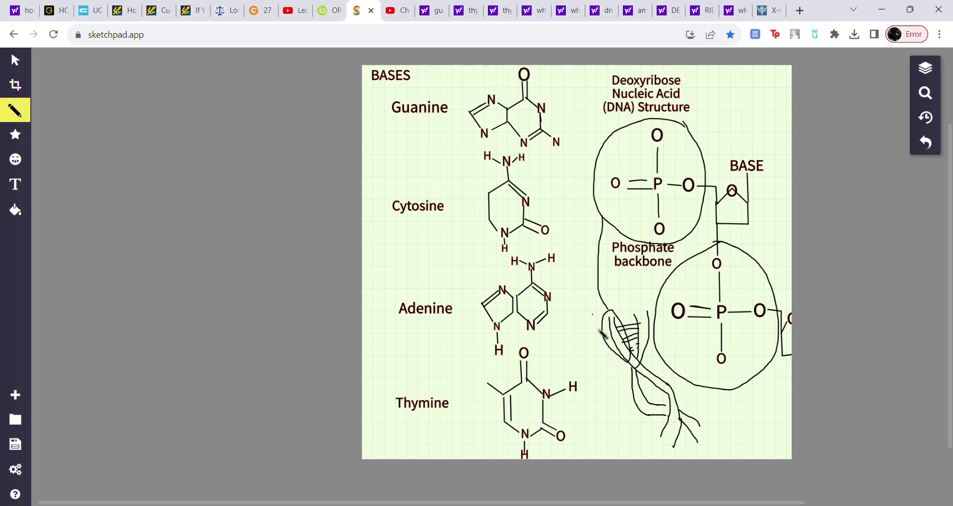
pyautogui.moveTo(602, 352)
pyautogui.mouseDown()
pyautogui.moveTo(586, 279)
pyautogui.moveTo(579, 292)
pyautogui.moveTo(595, 281)
pyautogui.moveTo(587, 276)
pyautogui.mouseUp()
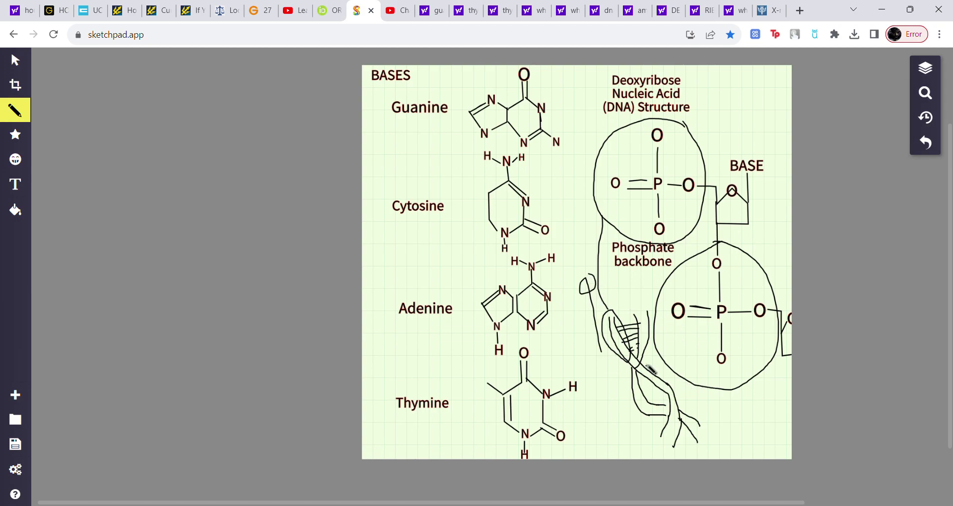
pyautogui.moveTo(646, 346); pyautogui.dragTo(653, 359)
pyautogui.moveTo(645, 312); pyautogui.dragTo(645, 341)
pyautogui.moveTo(643, 310); pyautogui.dragTo(644, 342)
pyautogui.moveTo(644, 276)
pyautogui.mouseDown()
pyautogui.moveTo(646, 308)
pyautogui.moveTo(654, 307)
pyautogui.mouseUp()
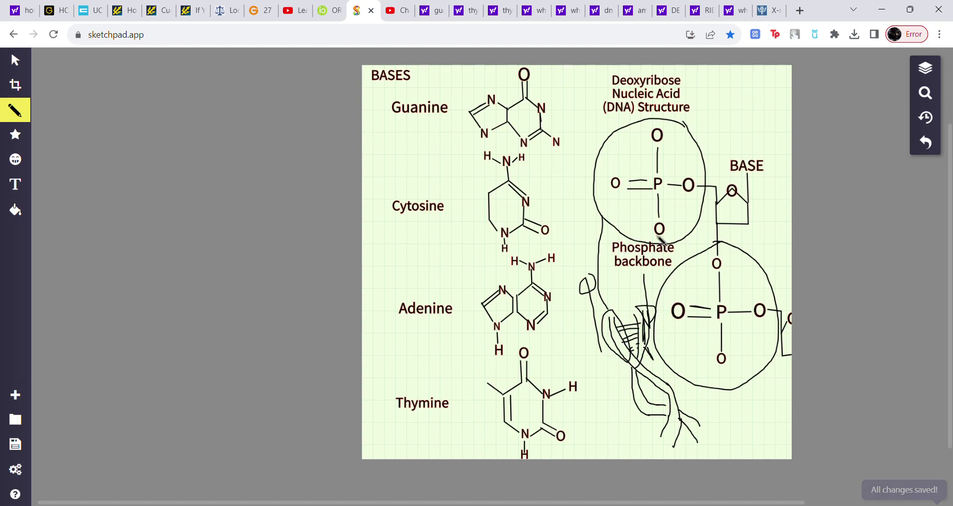
# - Undo all the pencil annotations, including the helix sketch and both phosphate circles, keeping the "Phosphate backbone" label
pyautogui.click(929, 143)
pyautogui.click(931, 144)
pyautogui.click(932, 145)
pyautogui.click(932, 144)
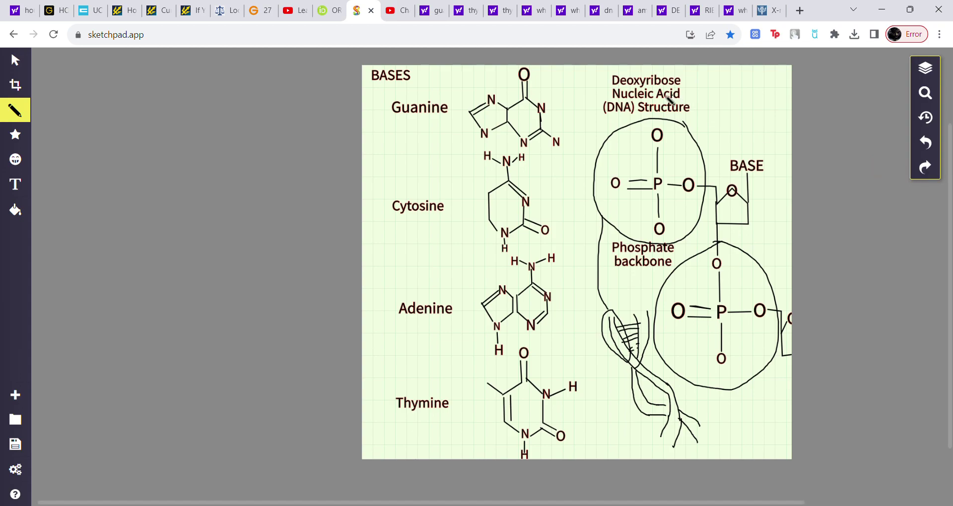
pyautogui.click(926, 144)
pyautogui.click(926, 143)
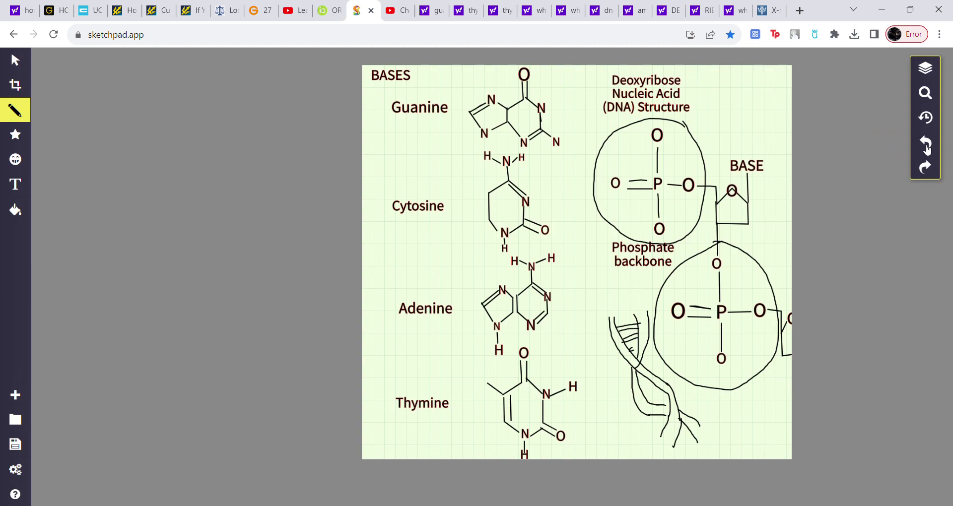
pyautogui.click(926, 144)
pyautogui.click(925, 145)
pyautogui.click(926, 145)
pyautogui.click(926, 145)
pyautogui.click(926, 145)
pyautogui.click(926, 145)
pyautogui.click(926, 145)
pyautogui.click(926, 145)
pyautogui.click(926, 145)
pyautogui.click(925, 145)
pyautogui.click(926, 145)
pyautogui.click(926, 145)
pyautogui.click(926, 145)
pyautogui.click(926, 144)
pyautogui.click(926, 145)
pyautogui.click(926, 145)
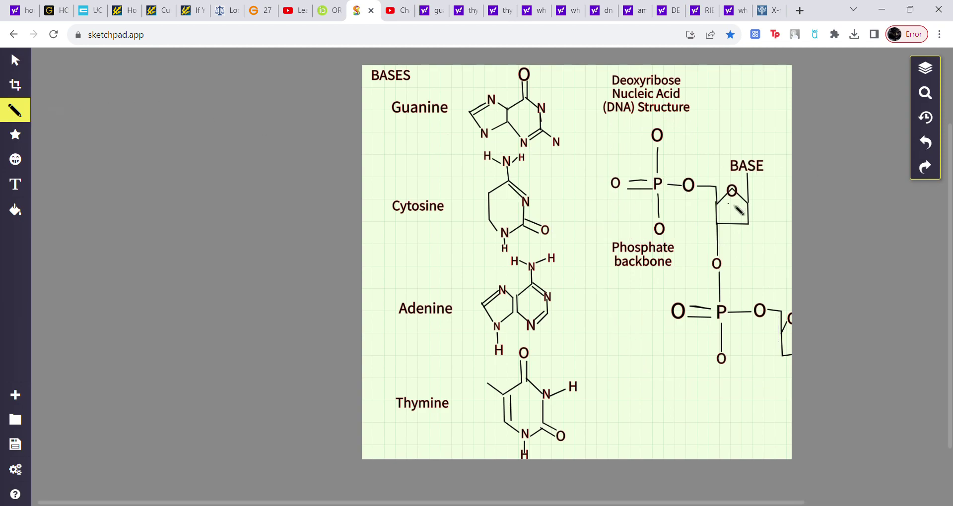
# - Circle the upper sugar ring in pencil, sketch a circled OH below it and underline the start of "Deoxyribose"
pyautogui.moveTo(757, 203)
pyautogui.mouseDown()
pyautogui.moveTo(751, 188)
pyautogui.moveTo(713, 177)
pyautogui.moveTo(715, 231)
pyautogui.moveTo(752, 234)
pyautogui.moveTo(760, 205)
pyautogui.moveTo(749, 233)
pyautogui.moveTo(715, 219)
pyautogui.moveTo(724, 193)
pyautogui.moveTo(714, 202)
pyautogui.mouseUp()
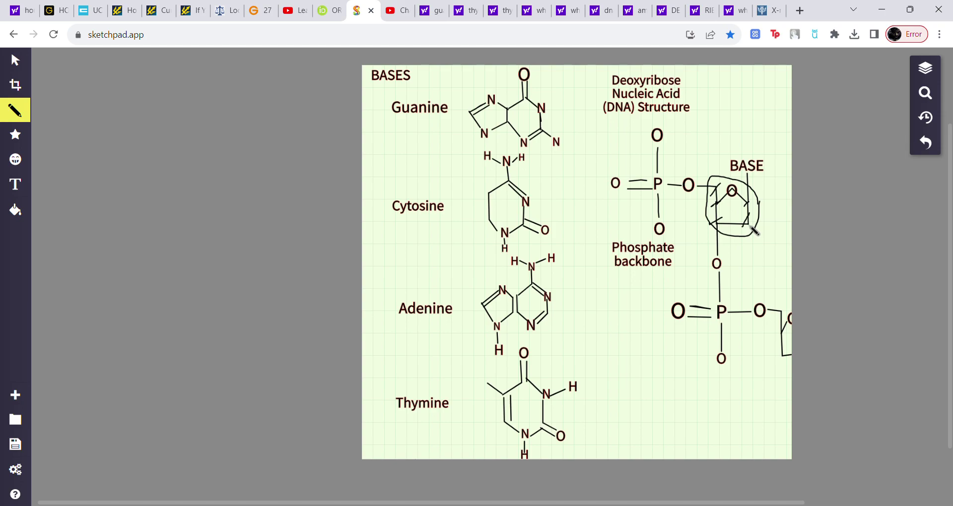
pyautogui.moveTo(746, 223)
pyautogui.mouseDown()
pyautogui.moveTo(747, 244)
pyautogui.moveTo(745, 224)
pyautogui.mouseUp()
pyautogui.moveTo(740, 244)
pyautogui.mouseDown()
pyautogui.moveTo(754, 252)
pyautogui.moveTo(762, 244)
pyautogui.moveTo(759, 255)
pyautogui.mouseUp()
pyautogui.moveTo(631, 88); pyautogui.dragTo(616, 88)
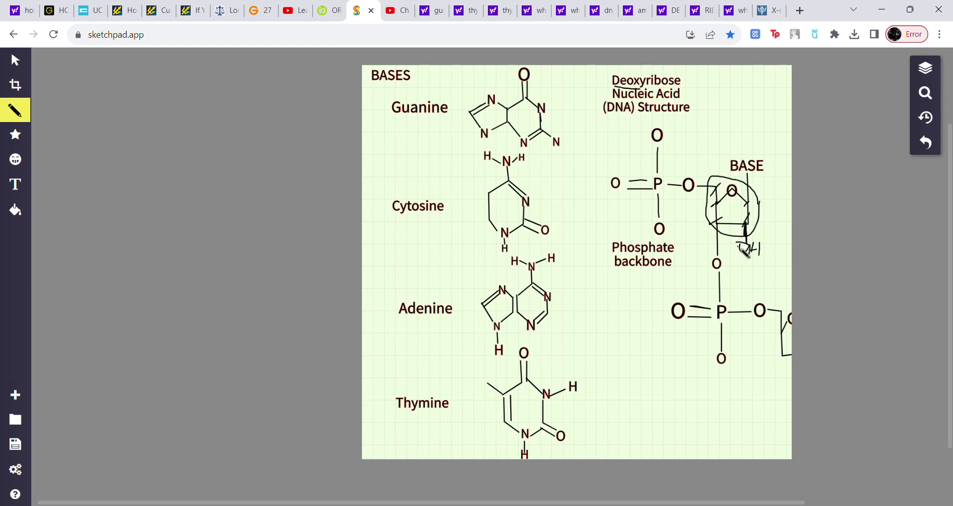
pyautogui.moveTo(749, 232)
pyautogui.mouseDown()
pyautogui.moveTo(744, 259)
pyautogui.moveTo(763, 243)
pyautogui.moveTo(760, 252)
pyautogui.mouseUp()
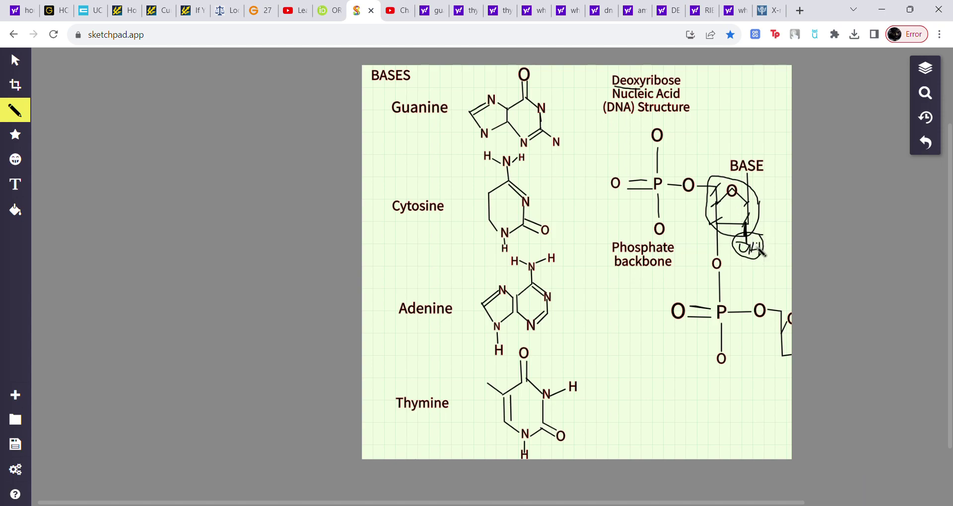
# - Undo the pencil marks on the sugar ring, the OH group and the title
pyautogui.click(926, 145)
pyautogui.click(927, 145)
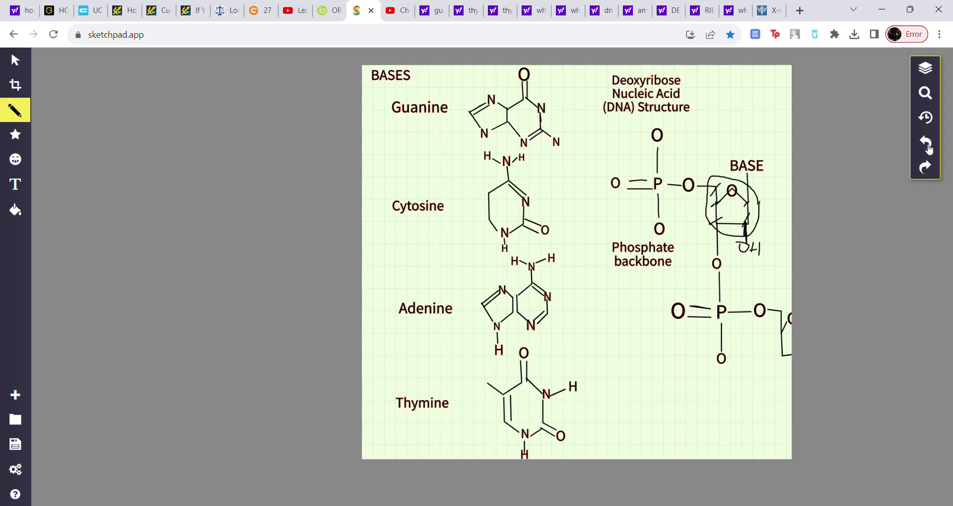
pyautogui.click(927, 145)
pyautogui.click(927, 145)
pyautogui.click(927, 145)
pyautogui.click(927, 145)
pyautogui.click(926, 145)
pyautogui.click(929, 146)
pyautogui.click(930, 148)
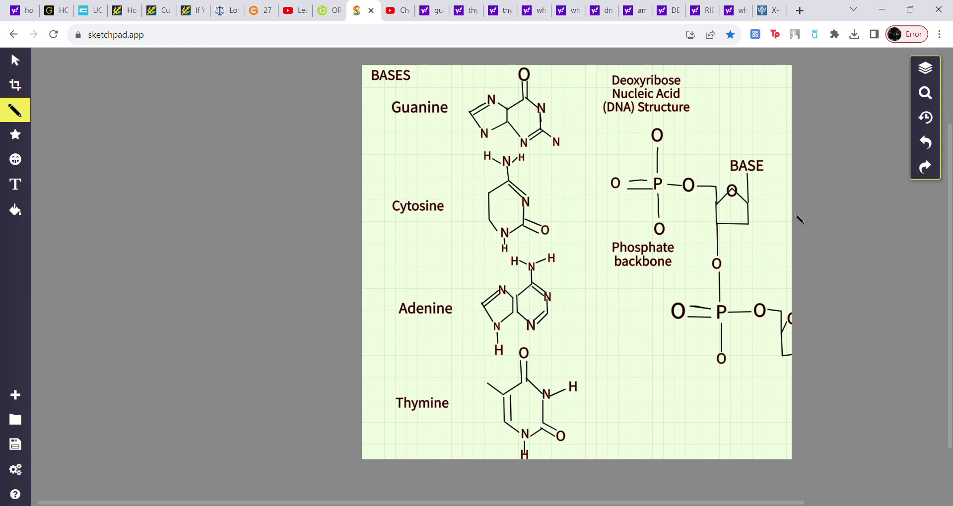
pyautogui.moveTo(764, 209)
pyautogui.mouseDown()
pyautogui.moveTo(728, 181)
pyautogui.moveTo(714, 231)
pyautogui.moveTo(765, 208)
pyautogui.mouseUp()
pyautogui.click(924, 143)
pyautogui.moveTo(672, 120)
pyautogui.mouseDown()
pyautogui.moveTo(603, 173)
pyautogui.moveTo(601, 266)
pyautogui.moveTo(702, 244)
pyautogui.moveTo(687, 124)
pyautogui.moveTo(650, 119)
pyautogui.mouseUp()
pyautogui.click(924, 144)
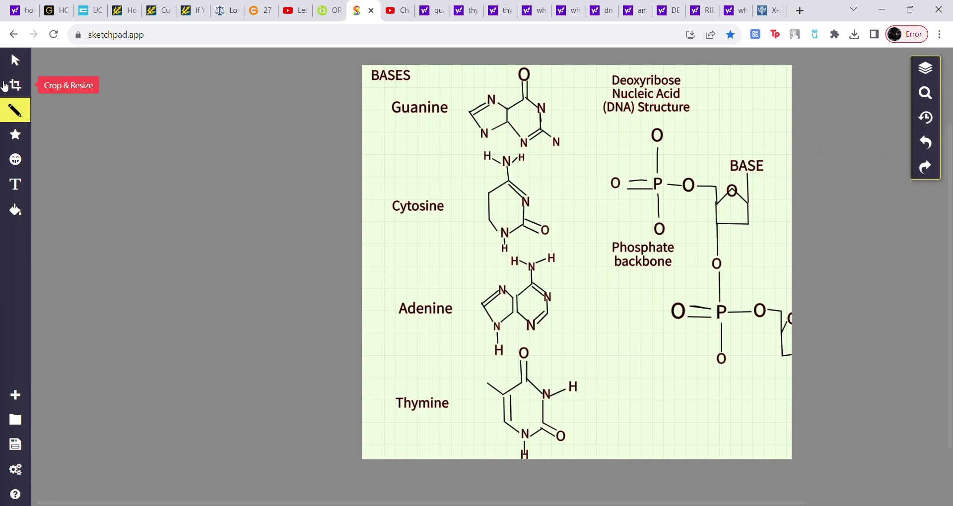
# - Add a "Ribose" text label, shrink it and place it just below the upper sugar ring
pyautogui.click(15, 184)
pyautogui.click(165, 61)
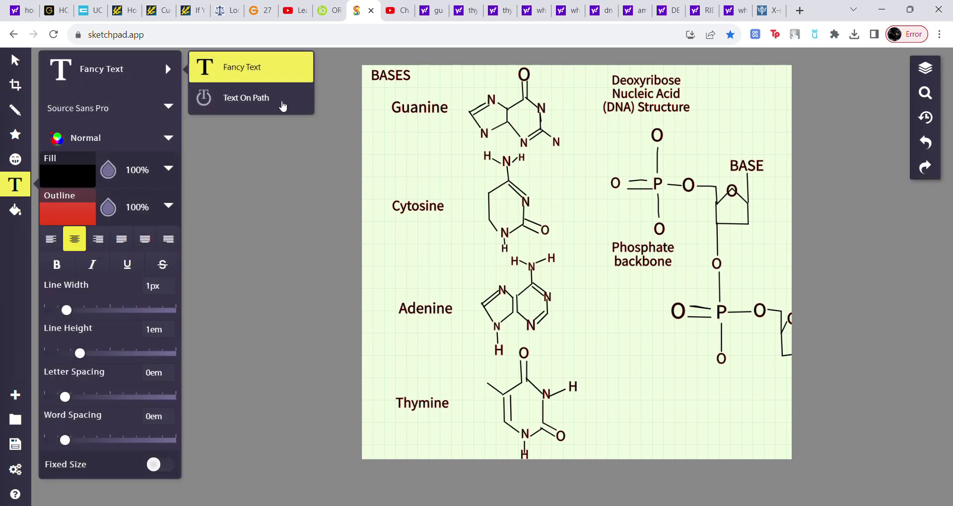
pyautogui.click(165, 62)
pyautogui.click(746, 239)
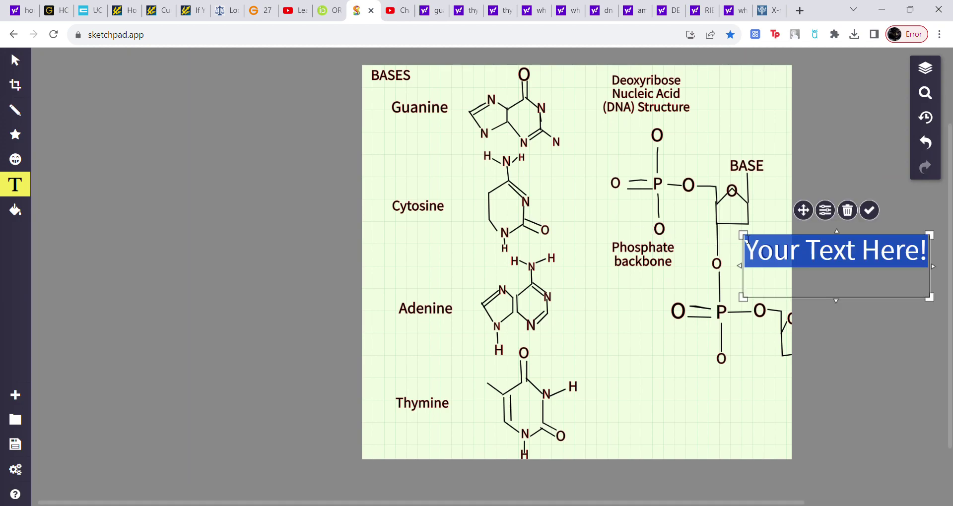
pyautogui.press('BackSpace')
pyautogui.write('R')
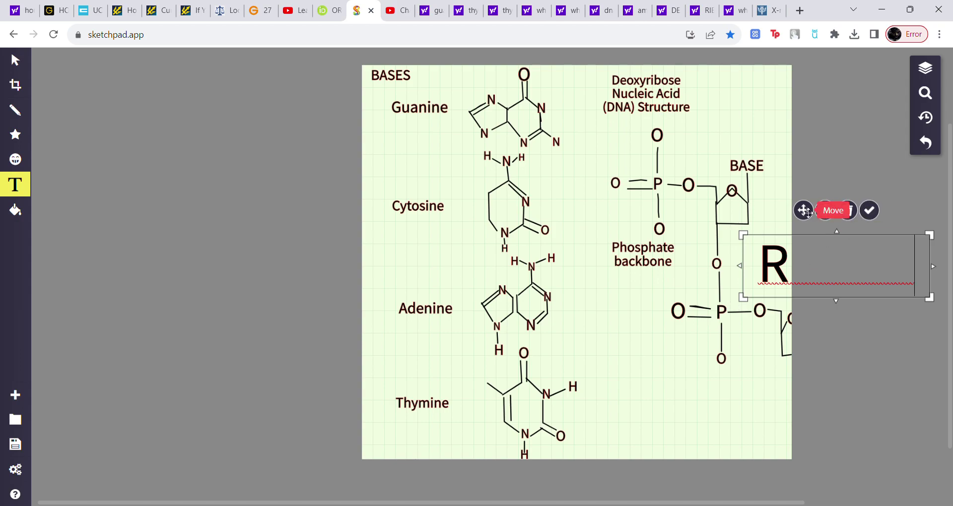
pyautogui.write('Ibose')
pyautogui.moveTo(803, 211); pyautogui.dragTo(623, 170)
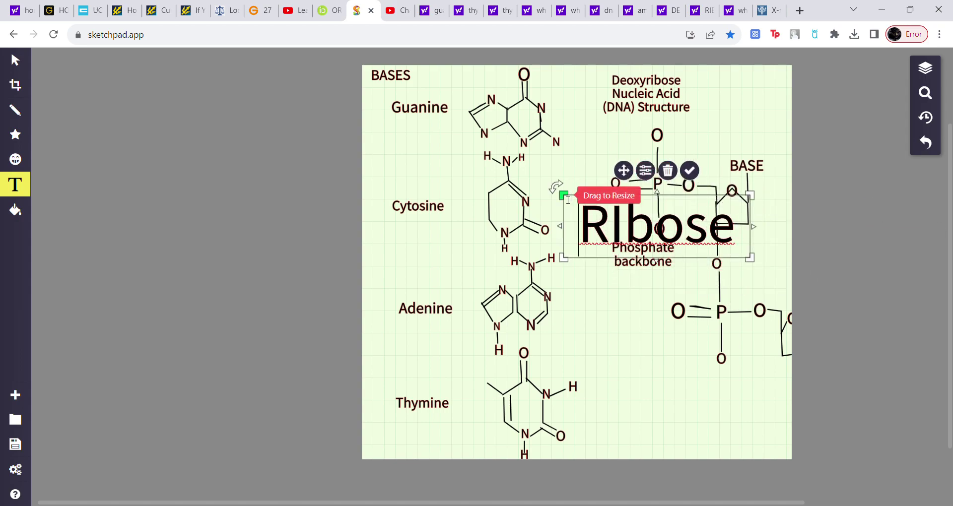
pyautogui.moveTo(564, 196); pyautogui.dragTo(733, 219)
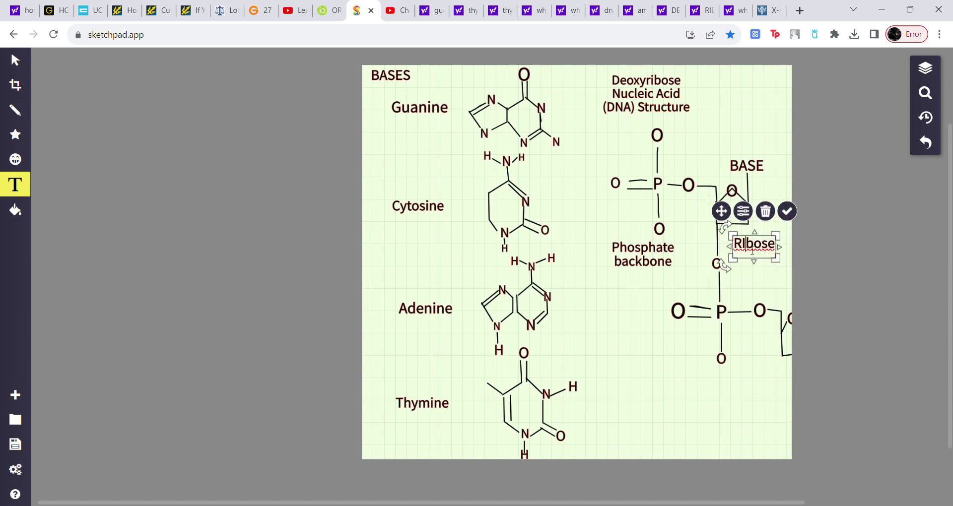
pyautogui.press('BackSpace')
pyautogui.write('i')
pyautogui.click(786, 211)
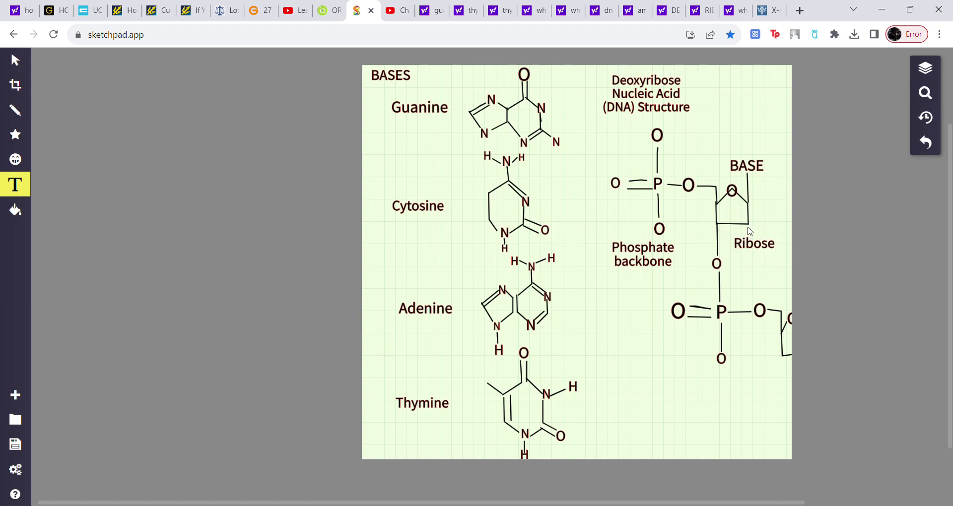
pyautogui.click(752, 235)
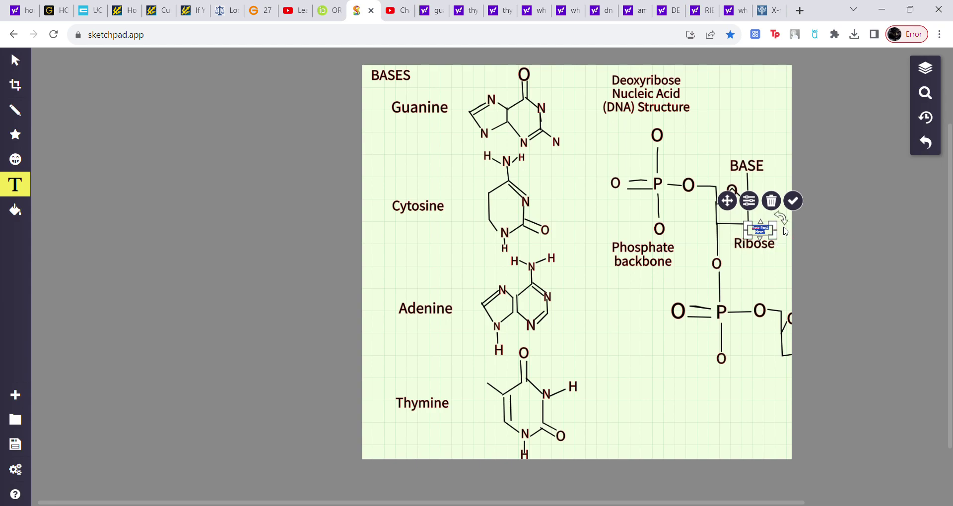
pyautogui.click(772, 202)
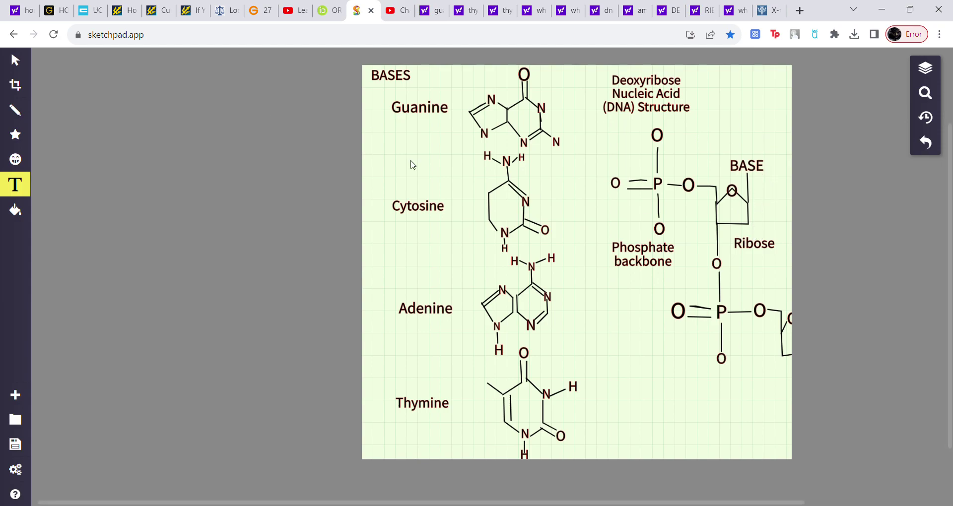
pyautogui.click(15, 110)
pyautogui.click(15, 185)
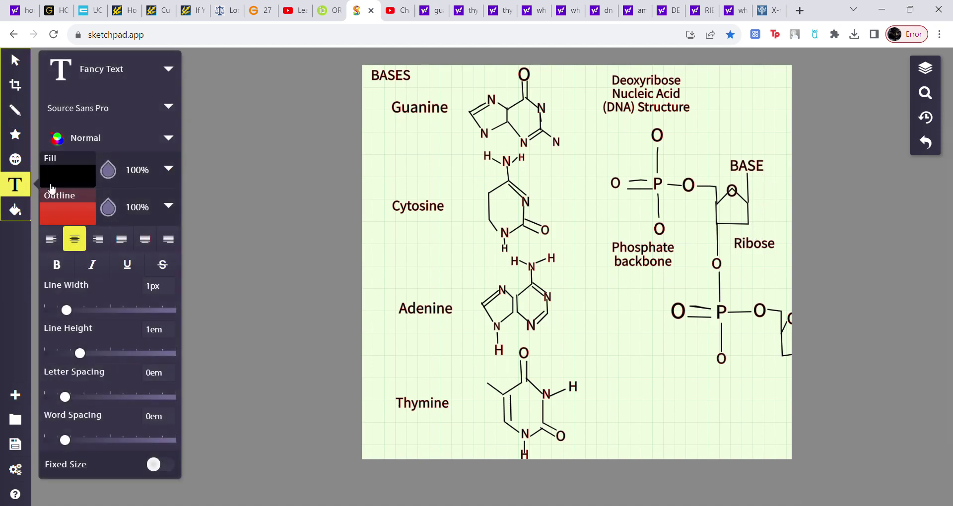
pyautogui.click(165, 62)
pyautogui.click(165, 61)
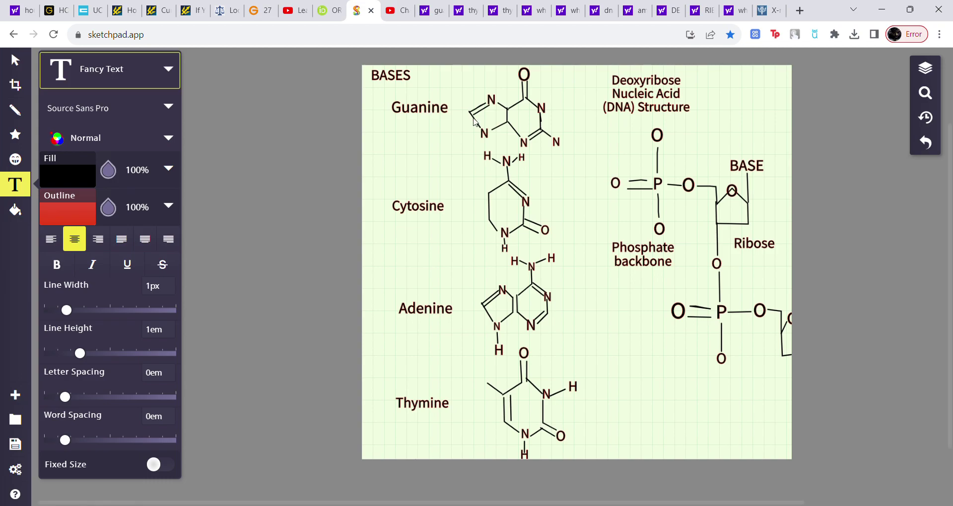
pyautogui.press('Escape')
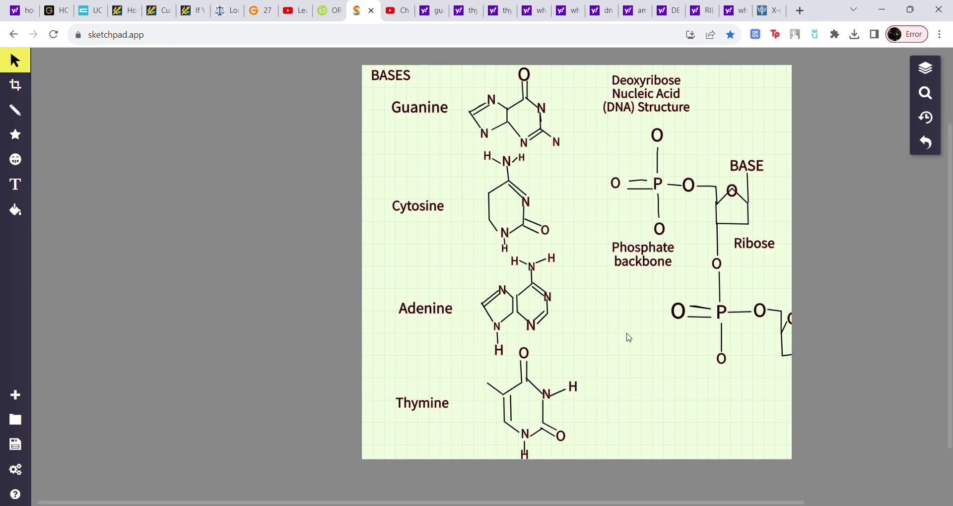
# - Add small "1" and "2" text labels beside the upper sugar ring's two right-hand corners, with "1" above "2"
pyautogui.press('t')
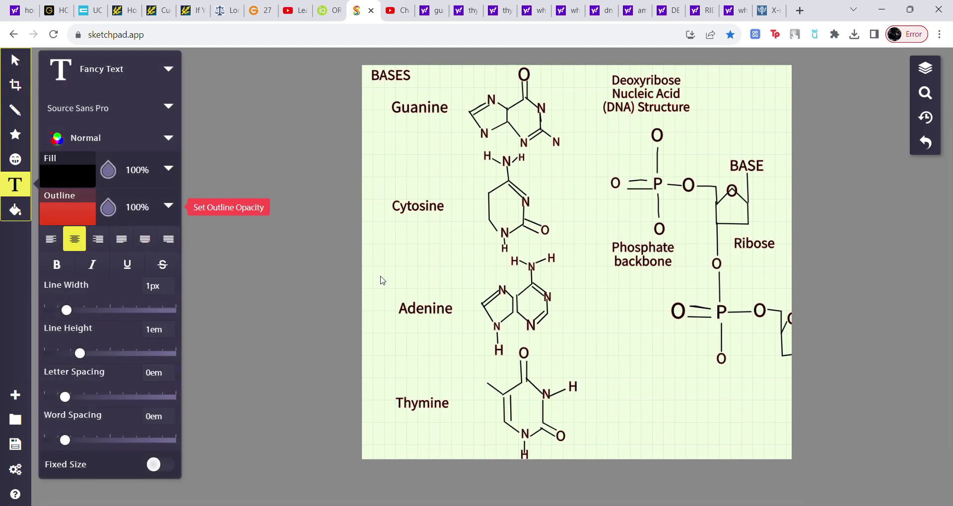
pyautogui.write('1')
pyautogui.moveTo(616, 332); pyautogui.dragTo(638, 347)
pyautogui.moveTo(598, 305); pyautogui.dragTo(726, 178)
pyautogui.click(619, 408)
pyautogui.write('2')
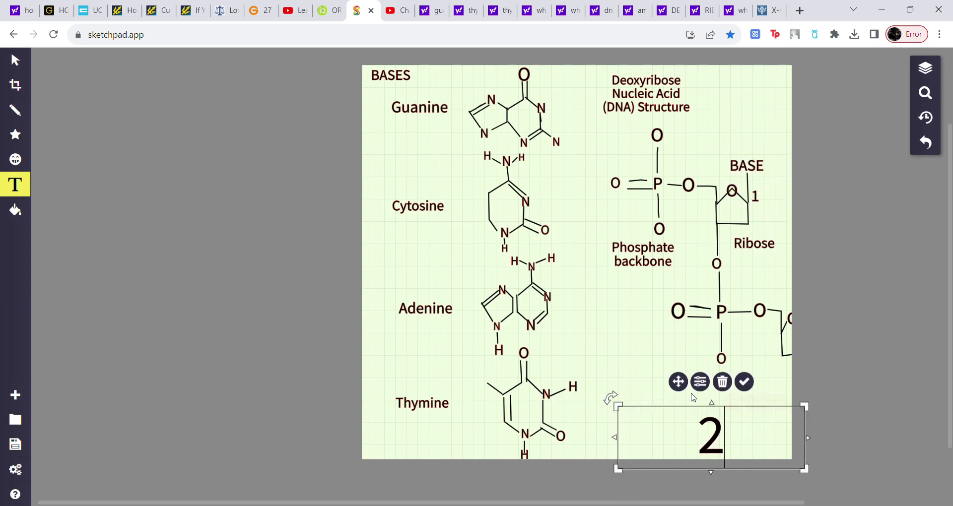
pyautogui.moveTo(810, 476); pyautogui.dragTo(643, 425)
pyautogui.moveTo(600, 380); pyautogui.dragTo(742, 183)
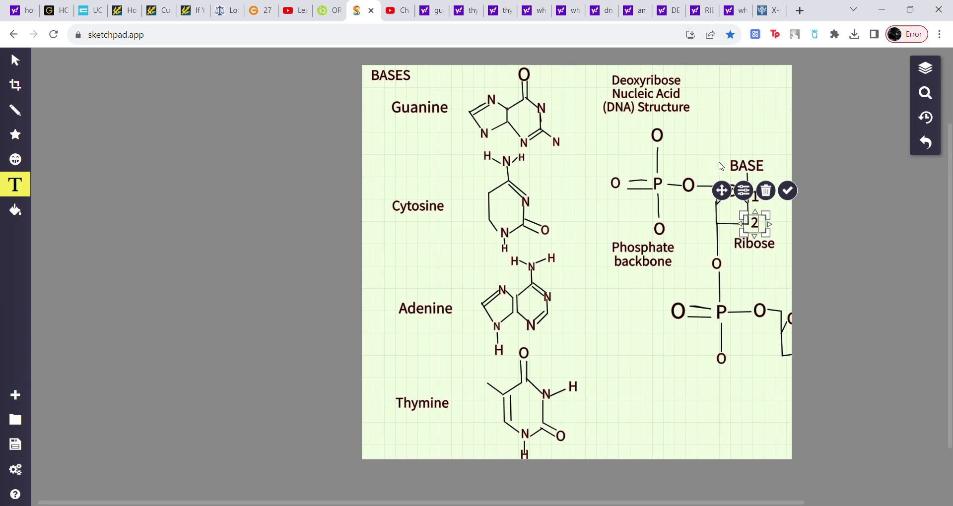
# - Undo the "1" and "2" number labels beside the upper sugar ring
pyautogui.click(926, 144)
pyautogui.click(927, 144)
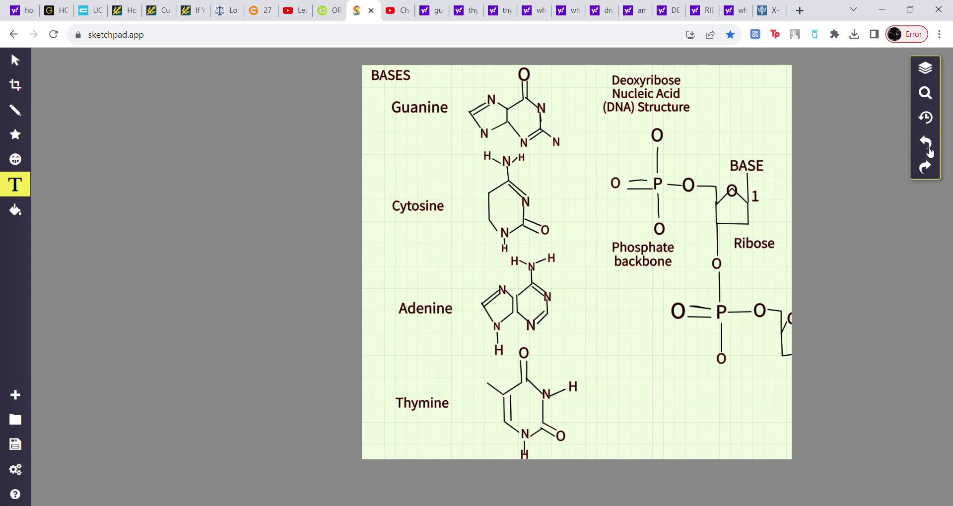
pyautogui.click(929, 150)
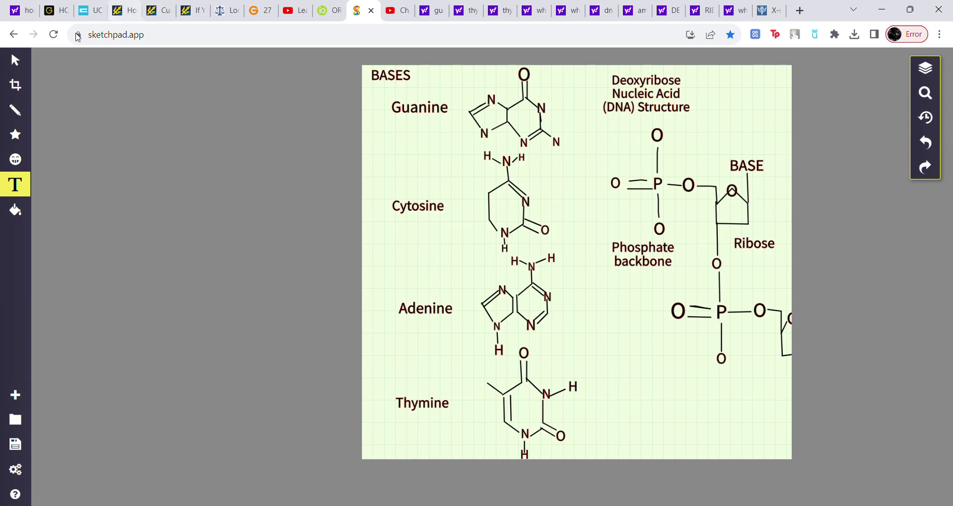
# - Circle the "BASE" label above the upper sugar ring in pencil
pyautogui.click(15, 113)
pyautogui.moveTo(761, 146)
pyautogui.mouseDown()
pyautogui.moveTo(728, 147)
pyautogui.moveTo(737, 183)
pyautogui.moveTo(774, 173)
pyautogui.moveTo(761, 145)
pyautogui.mouseUp()
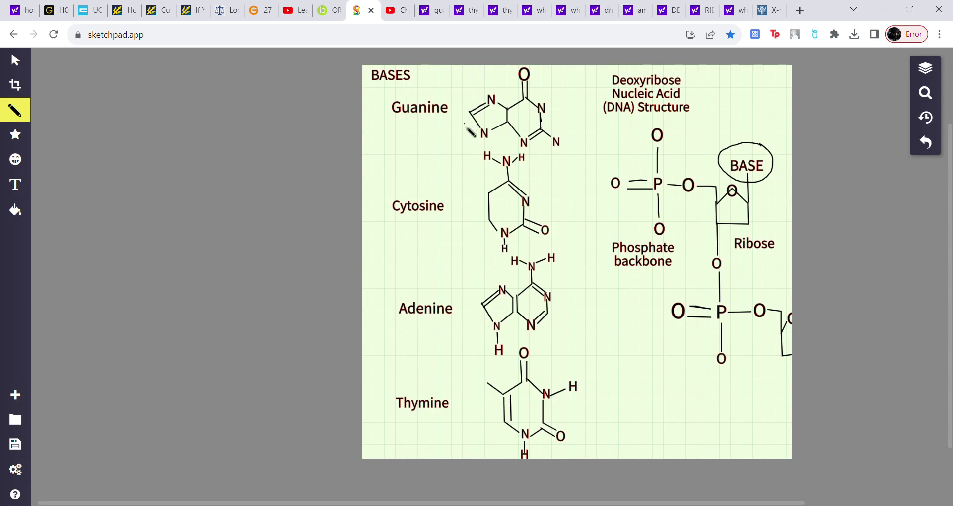
# - Outline the guanine structure in pencil and underline the names Guanine, Cytosine, Adenine and Thymine
pyautogui.click(430, 135)
pyautogui.moveTo(457, 62)
pyautogui.mouseDown()
pyautogui.moveTo(474, 148)
pyautogui.moveTo(546, 155)
pyautogui.moveTo(571, 132)
pyautogui.moveTo(561, 68)
pyautogui.mouseUp()
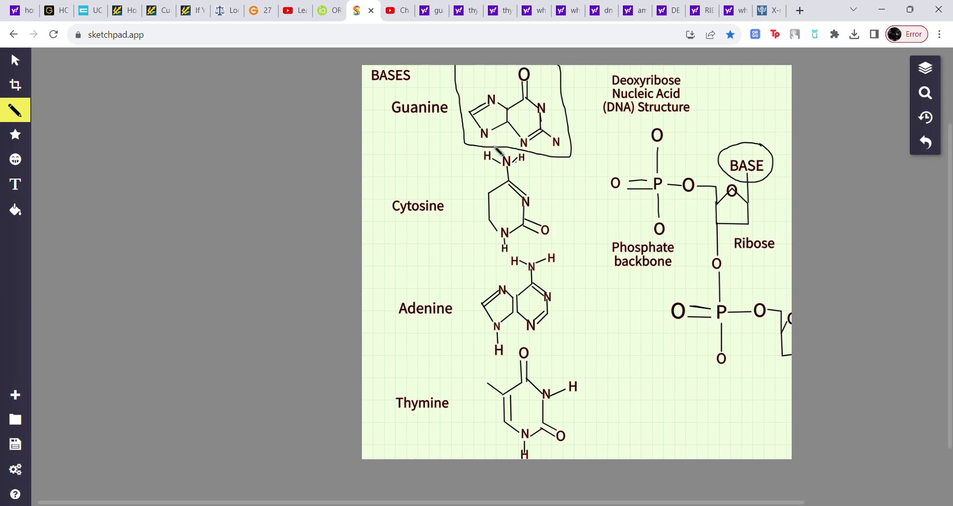
pyautogui.moveTo(382, 117); pyautogui.dragTo(456, 120)
pyautogui.moveTo(387, 220); pyautogui.dragTo(454, 226)
pyautogui.moveTo(394, 322); pyautogui.dragTo(462, 327)
pyautogui.moveTo(373, 415); pyautogui.dragTo(463, 420)
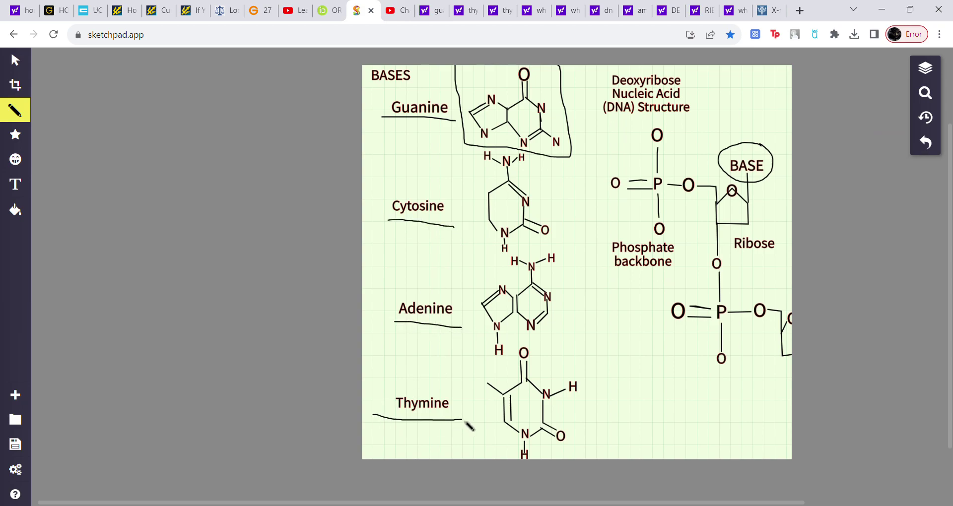
# - Undo the four name underlines and the outline around guanine, keeping the circle around "BASE"
pyautogui.click(927, 144)
pyautogui.click(926, 144)
pyautogui.click(927, 144)
pyautogui.click(927, 144)
pyautogui.click(926, 144)
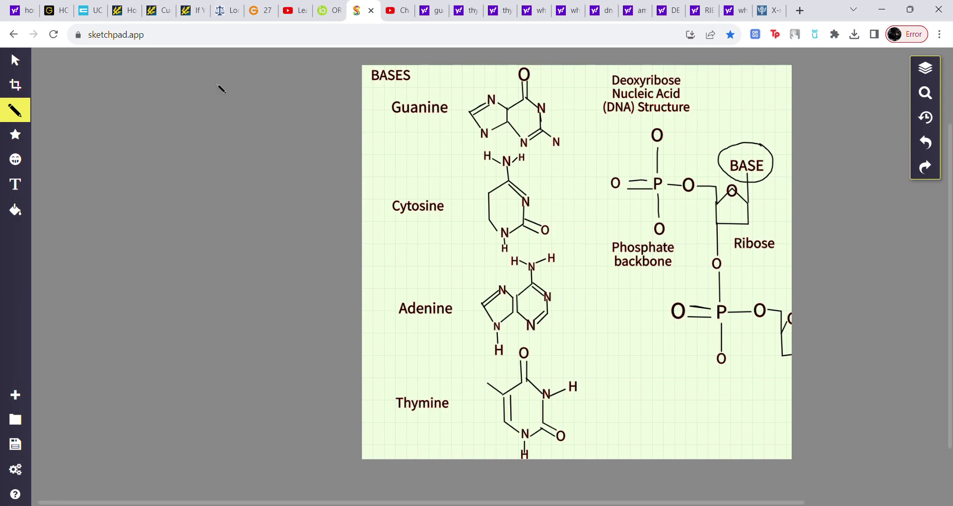
# - Number guanine's two rings in pencil, writing "1" inside the five-membered ring and "2" inside the six-membered ring
pyautogui.click(19, 110)
pyautogui.click(67, 106)
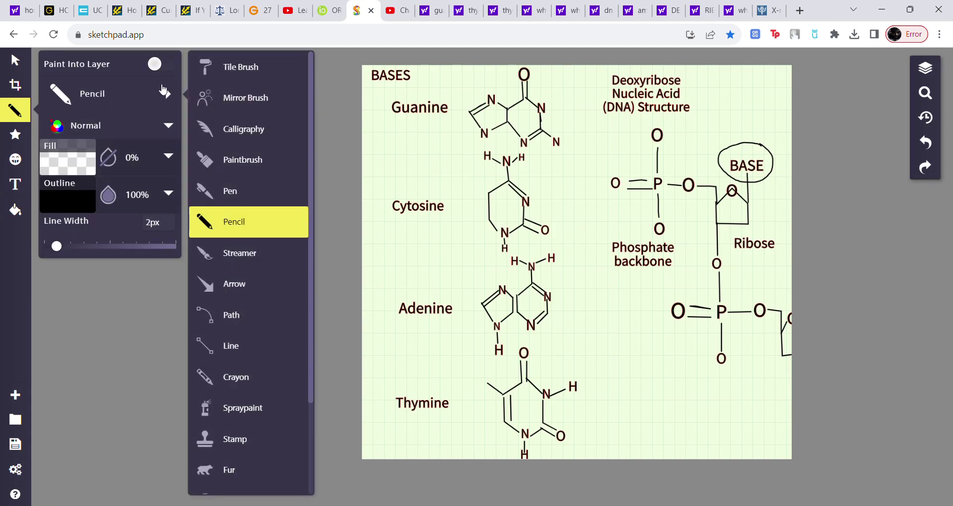
pyautogui.click(267, 222)
pyautogui.moveTo(491, 113); pyautogui.dragTo(532, 118)
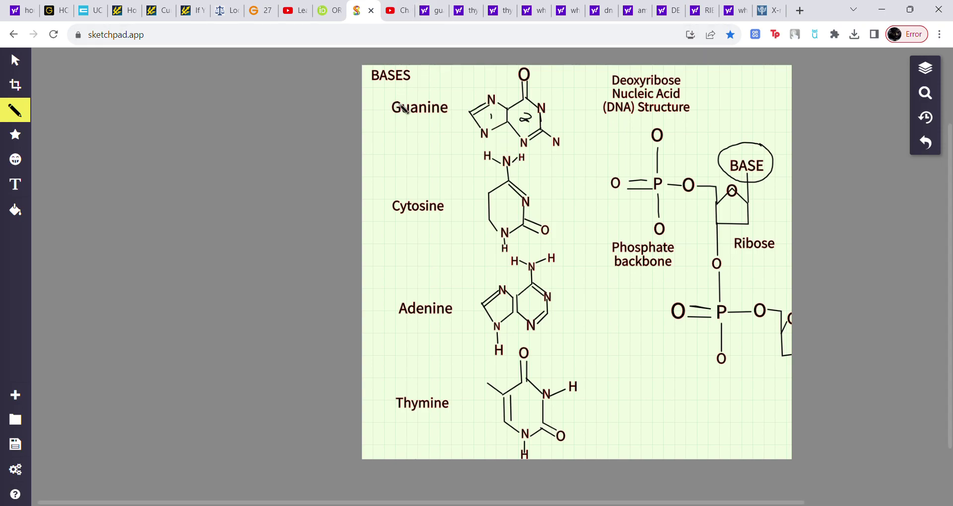
# - Draw a pencil curve linking Guanine to Adenine and write an underlined "AG" below "Guanine"
pyautogui.click(372, 208)
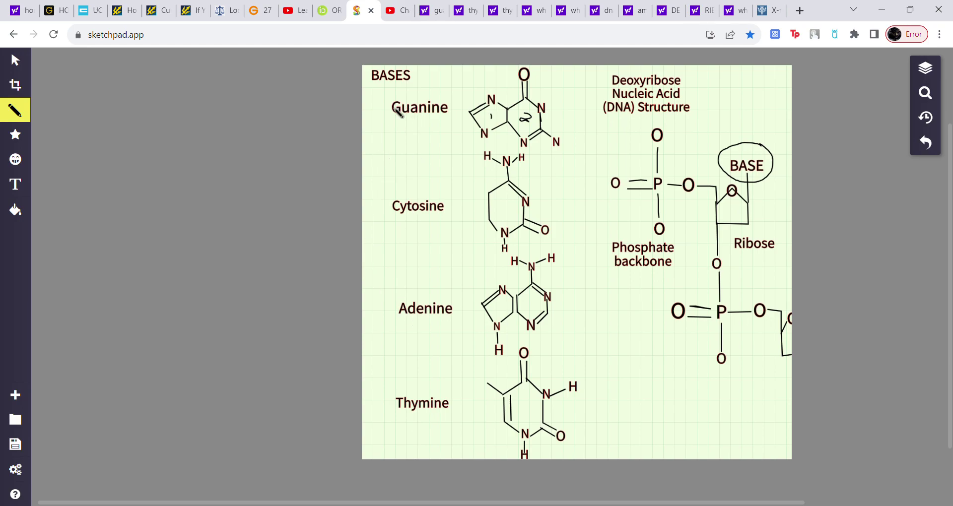
pyautogui.moveTo(388, 111)
pyautogui.mouseDown()
pyautogui.moveTo(373, 233)
pyautogui.moveTo(393, 301)
pyautogui.mouseUp()
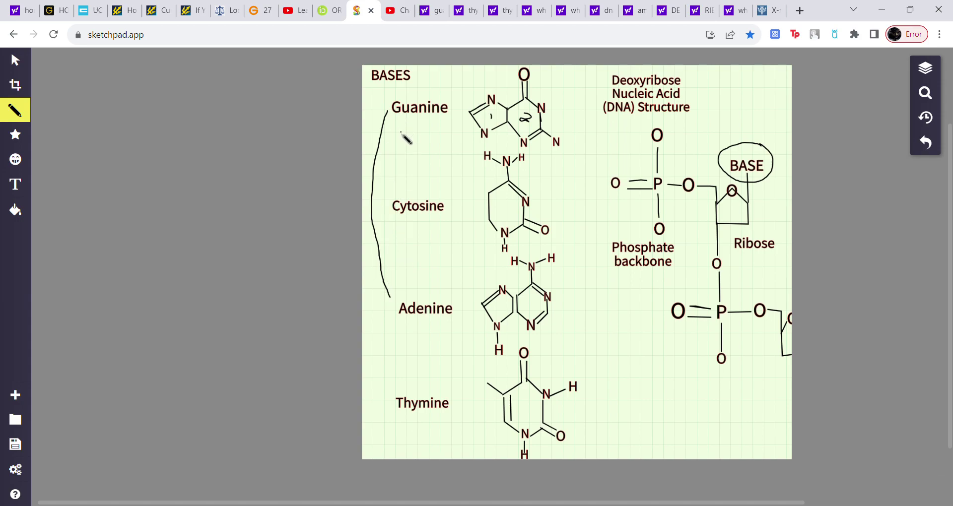
pyautogui.moveTo(393, 149)
pyautogui.mouseDown()
pyautogui.moveTo(401, 132)
pyautogui.moveTo(406, 149)
pyautogui.moveTo(429, 144)
pyautogui.moveTo(427, 154)
pyautogui.mouseUp()
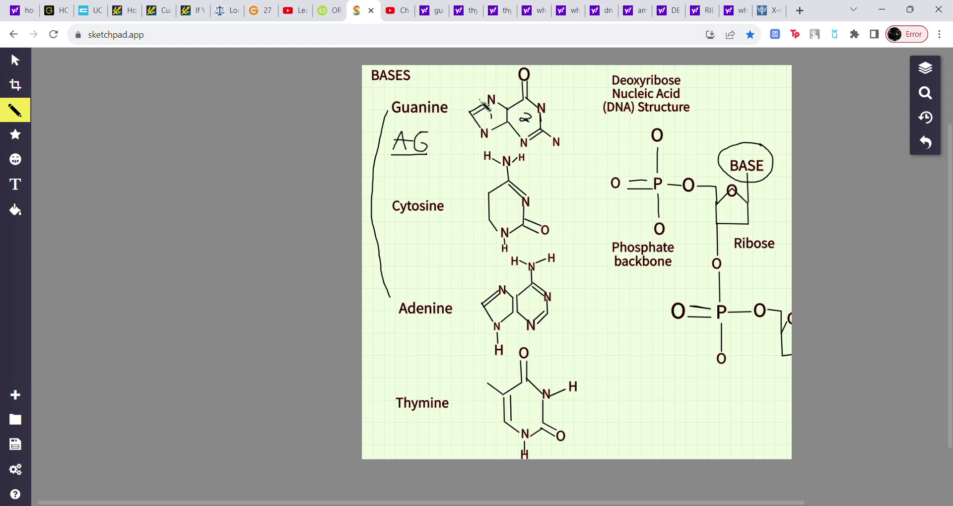
# - Mark lone-pair dots in pencil around the nitrogen atoms of the guanine structure
pyautogui.click(492, 90)
pyautogui.click(487, 90)
pyautogui.click(549, 104)
pyautogui.click(549, 108)
pyautogui.click(518, 147)
pyautogui.click(520, 147)
# - Add an "H" text label, shrink it and place it just below guanine's lower-left nitrogen
pyautogui.click(15, 184)
pyautogui.click(168, 68)
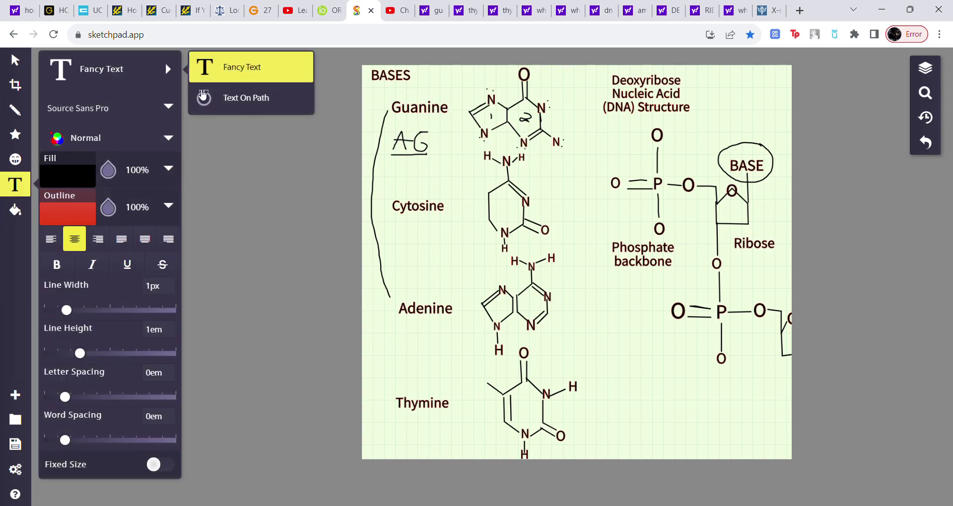
pyautogui.click(447, 85)
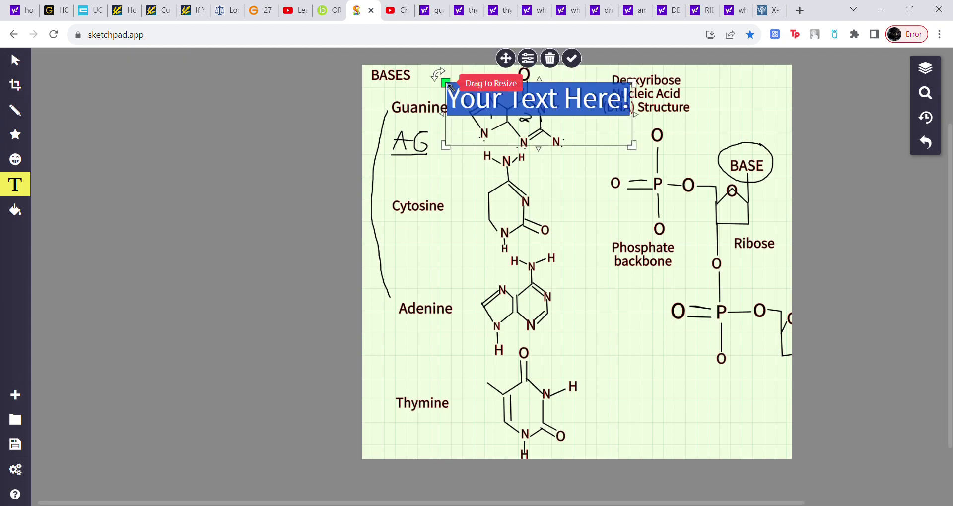
pyautogui.write('H')
pyautogui.press('BackSpace')
pyautogui.write('H')
pyautogui.moveTo(631, 146); pyautogui.dragTo(470, 112)
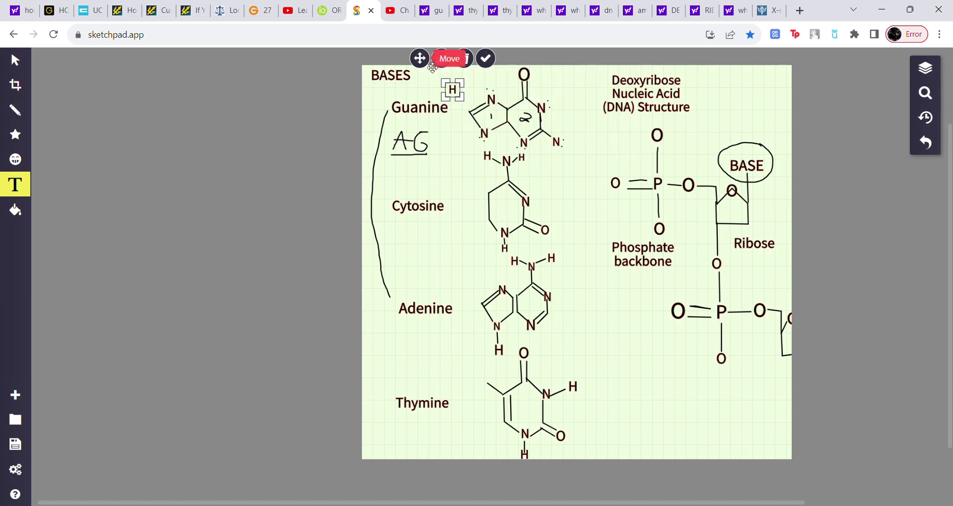
pyautogui.moveTo(422, 58); pyautogui.dragTo(459, 119)
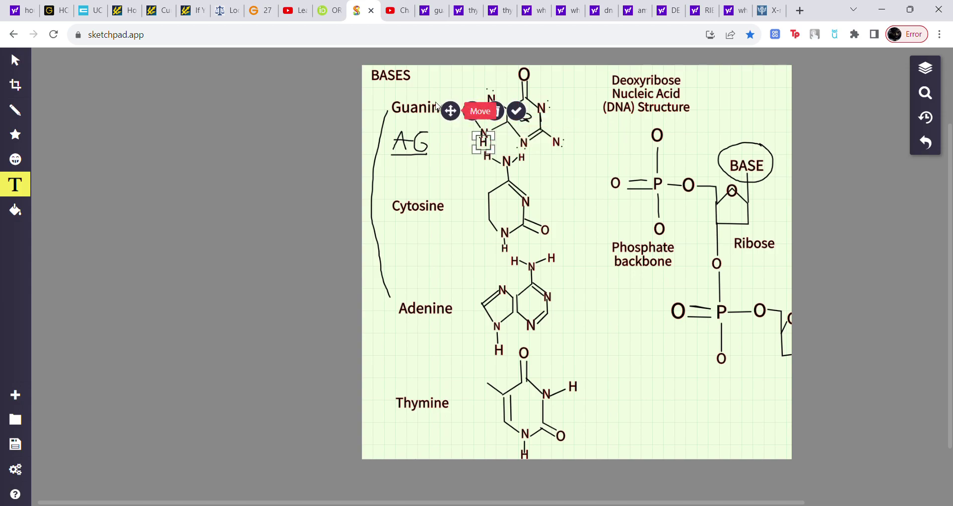
# - Undo the "H" label, the lone-pair dots, the "AG" note and the curve linking Guanine to Adenine
pyautogui.click(15, 110)
pyautogui.click(501, 123)
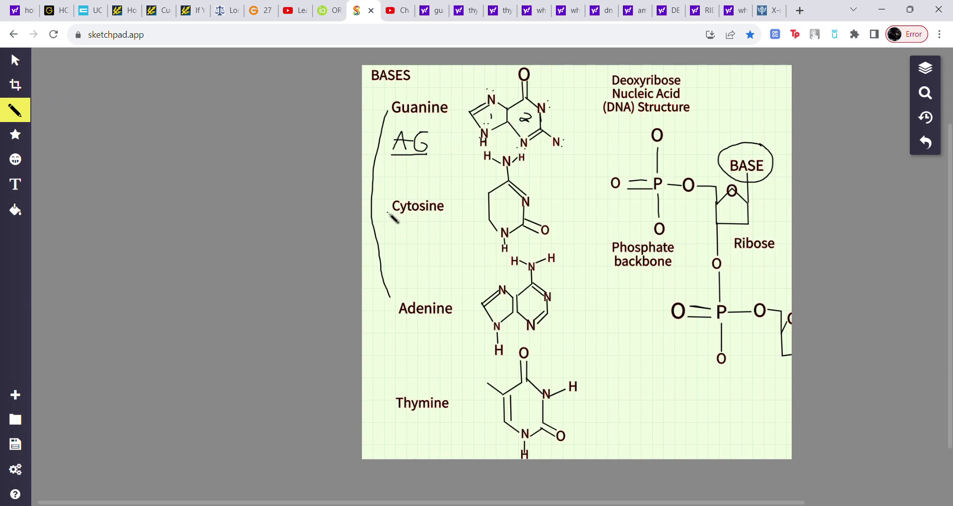
pyautogui.click(924, 144)
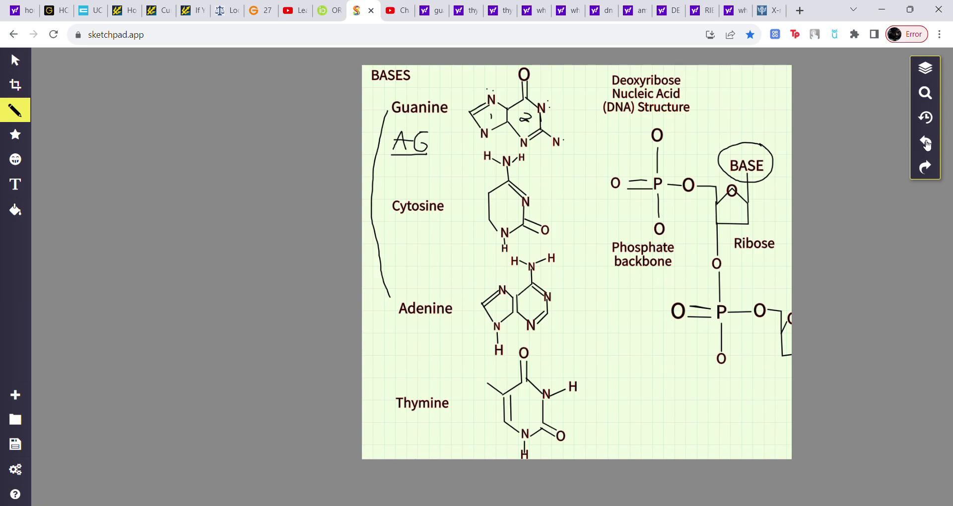
pyautogui.click(926, 144)
pyautogui.click(926, 143)
pyautogui.click(926, 144)
pyautogui.click(926, 144)
pyautogui.click(926, 144)
pyautogui.click(926, 143)
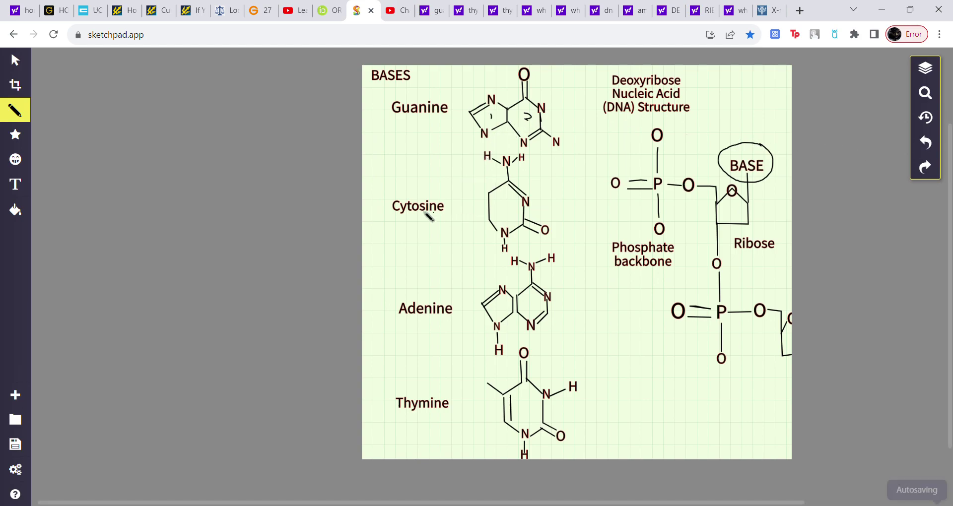
# - Draw a pencil curve linking Cytosine to Thymine, and undo it together with the placeholder text box
pyautogui.moveTo(389, 208)
pyautogui.mouseDown()
pyautogui.moveTo(383, 365)
pyautogui.moveTo(392, 388)
pyautogui.mouseUp()
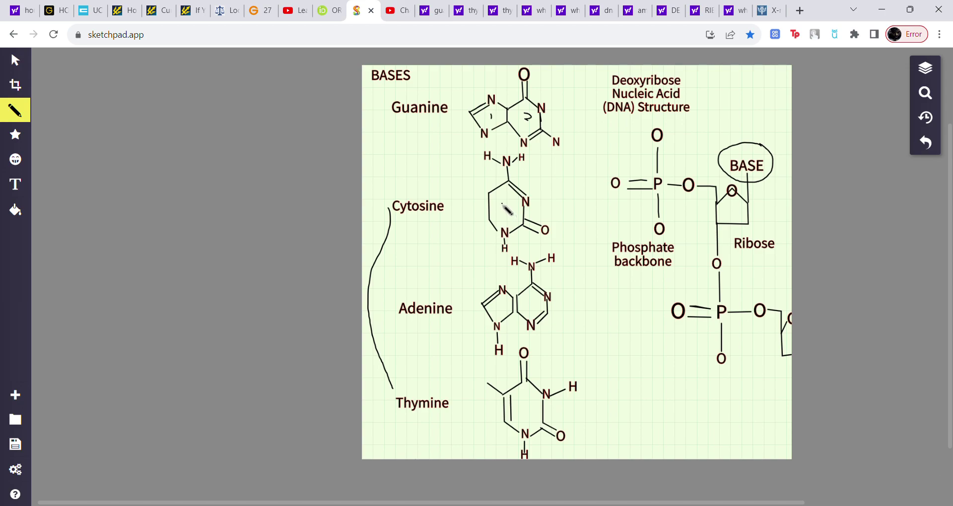
pyautogui.click(16, 184)
pyautogui.click(165, 63)
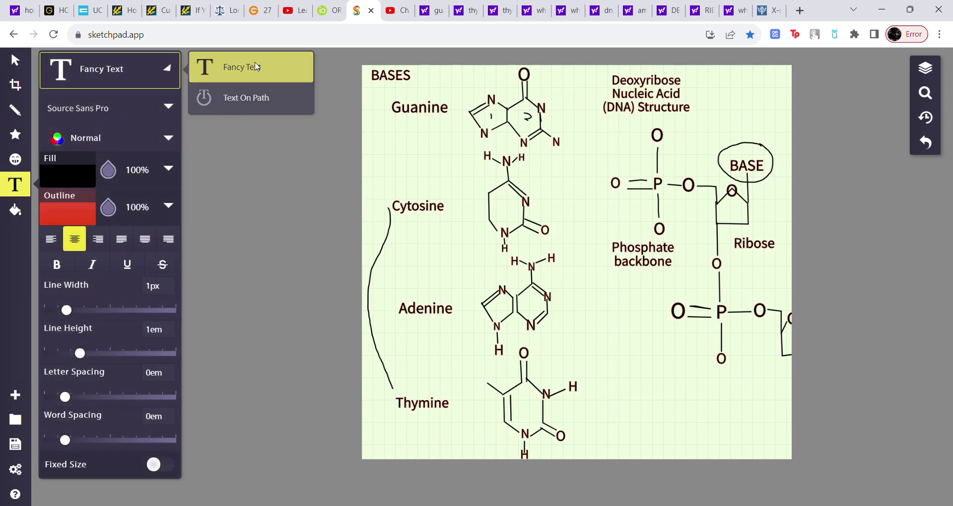
pyautogui.click(233, 68)
pyautogui.click(405, 120)
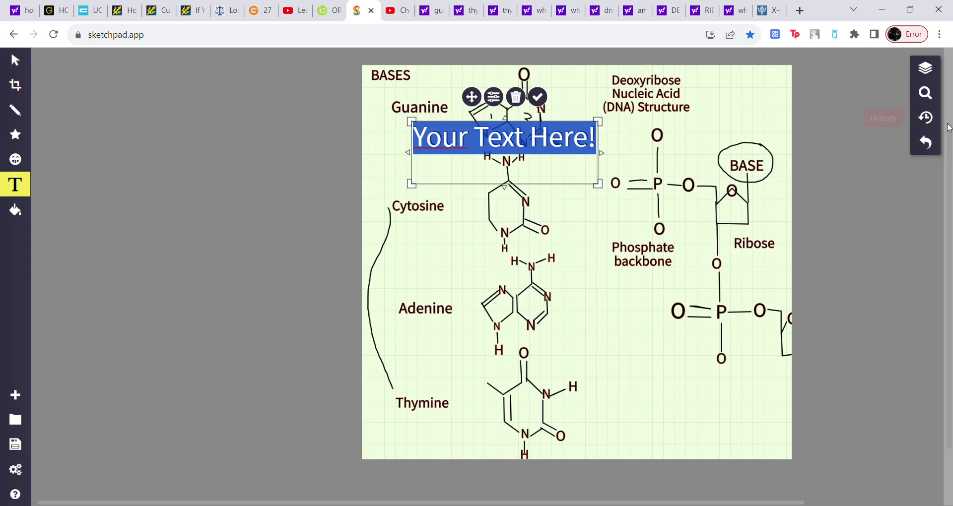
pyautogui.click(929, 143)
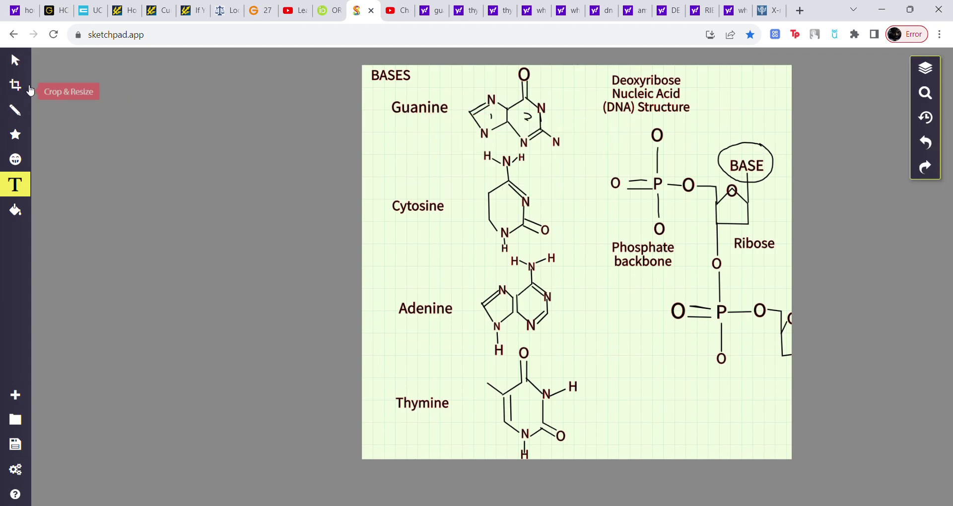
# - Add a "Purine" text label, shrink it and place it directly below "Guanine"
pyautogui.click(421, 128)
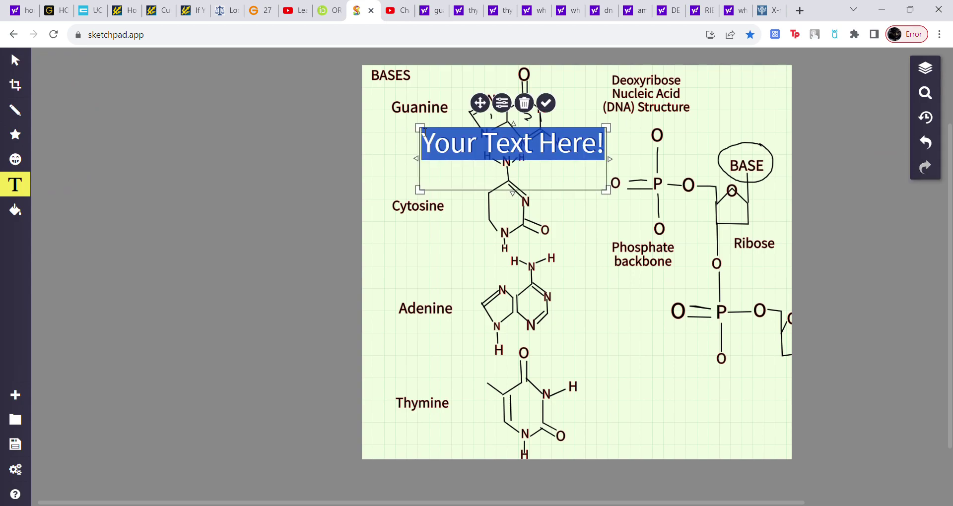
pyautogui.moveTo(615, 187); pyautogui.dragTo(463, 168)
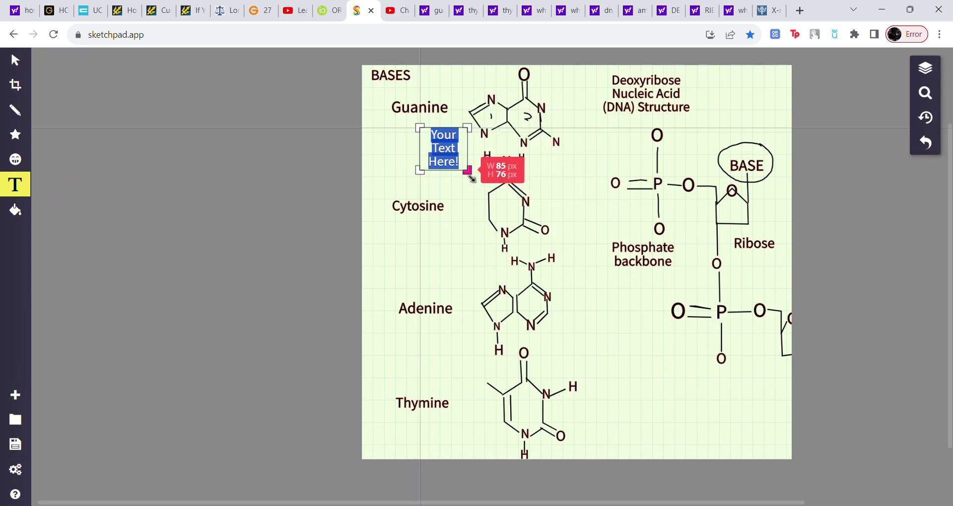
pyautogui.write('Purine')
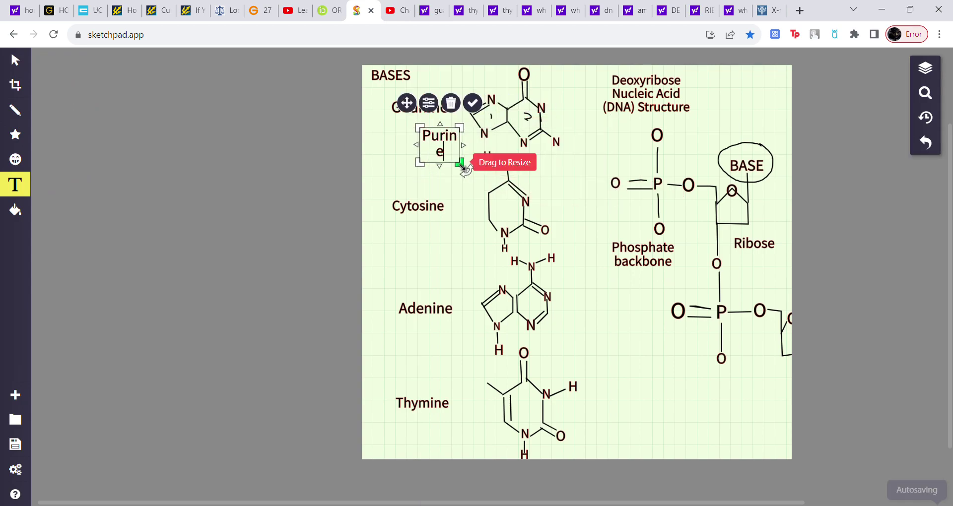
pyautogui.moveTo(419, 127); pyautogui.dragTo(383, 92)
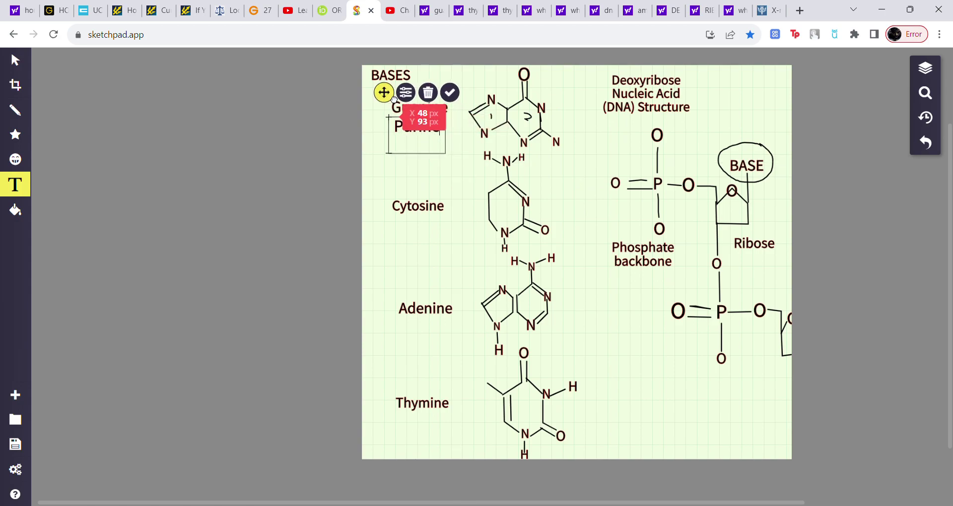
# - Add a "Purine" text label, shrink it and place it directly below "Adenine"
pyautogui.click(426, 333)
pyautogui.click(403, 331)
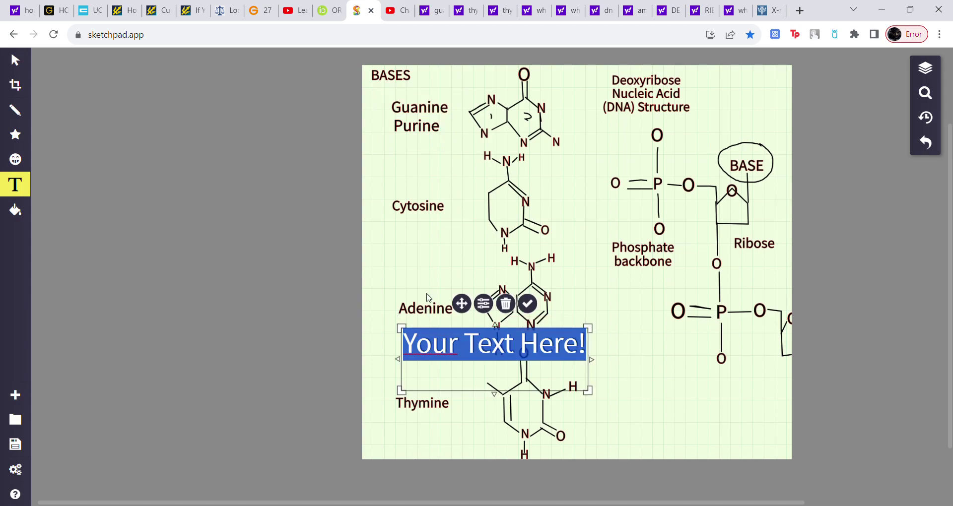
pyautogui.write('Purine')
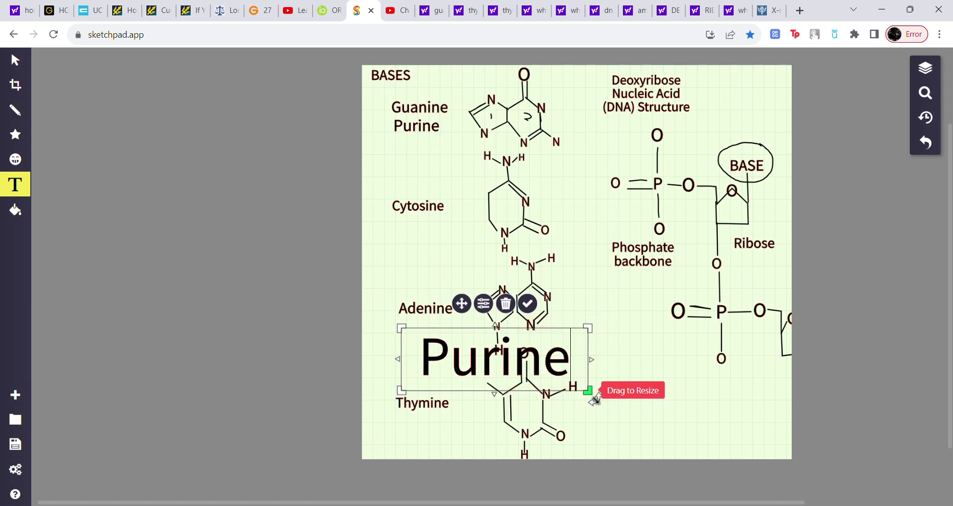
pyautogui.moveTo(589, 391); pyautogui.dragTo(437, 347)
pyautogui.moveTo(382, 304); pyautogui.dragTo(399, 296)
# - Add a "Pyrimidine" text label and shrink it to about 76 by 29 px directly below "Cytosine"
pyautogui.click(402, 236)
pyautogui.click(414, 228)
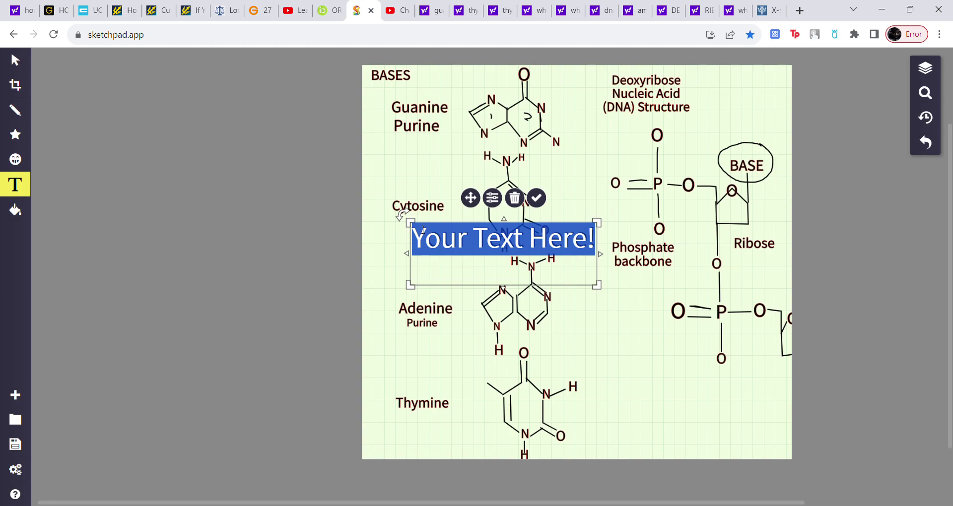
pyautogui.write('Pyri')
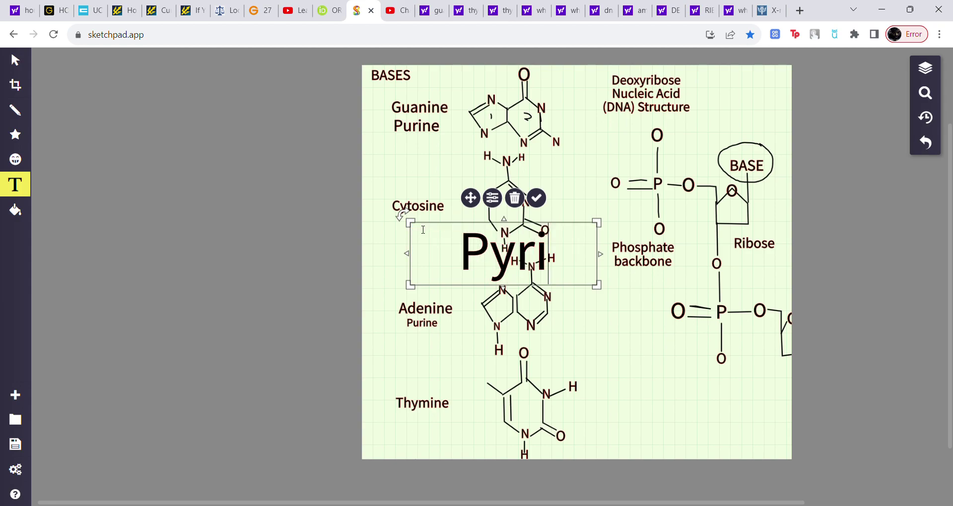
pyautogui.write('midine')
pyautogui.moveTo(599, 292); pyautogui.dragTo(443, 240)
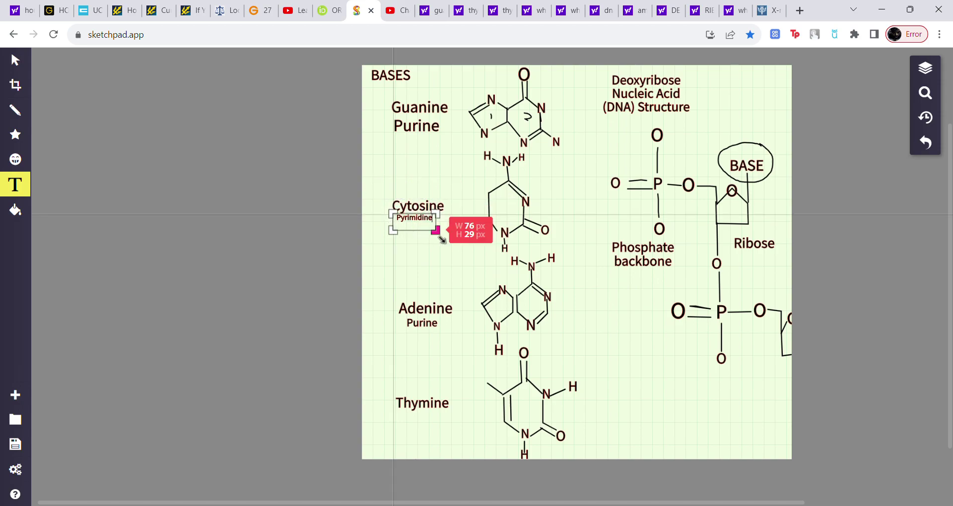
# - Add a "Pyrimidine" text label, shrink it and place it directly below "Thymine"
pyautogui.click(411, 425)
pyautogui.click(390, 422)
pyautogui.click(407, 445)
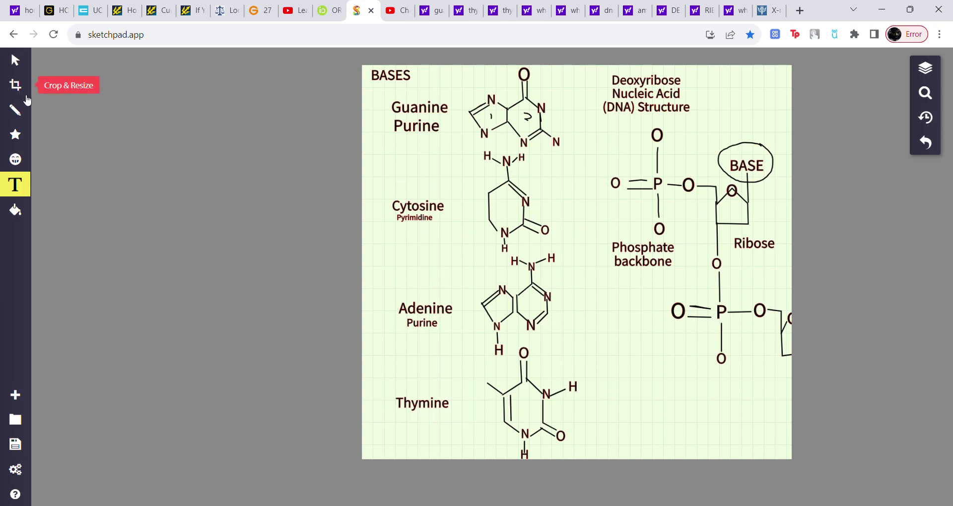
pyautogui.click(412, 428)
pyautogui.write('P')
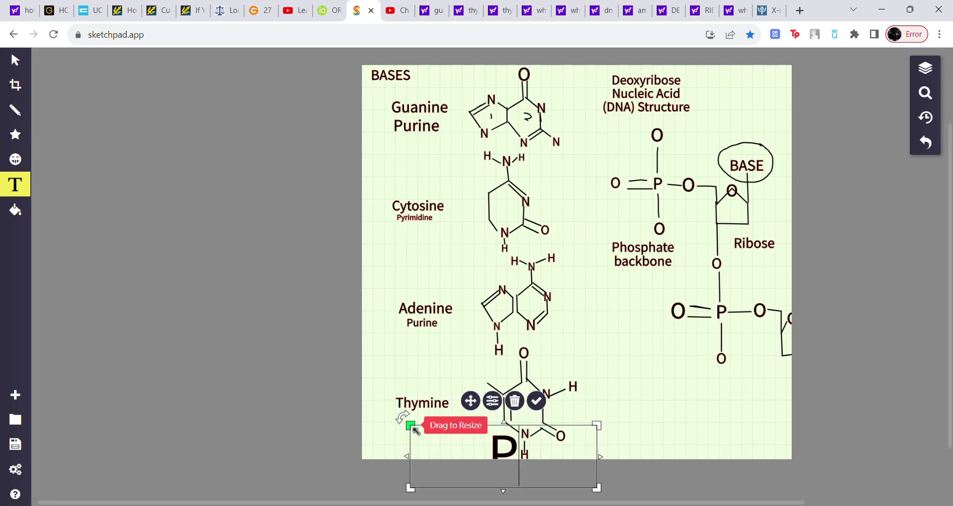
pyautogui.write('yrimidine')
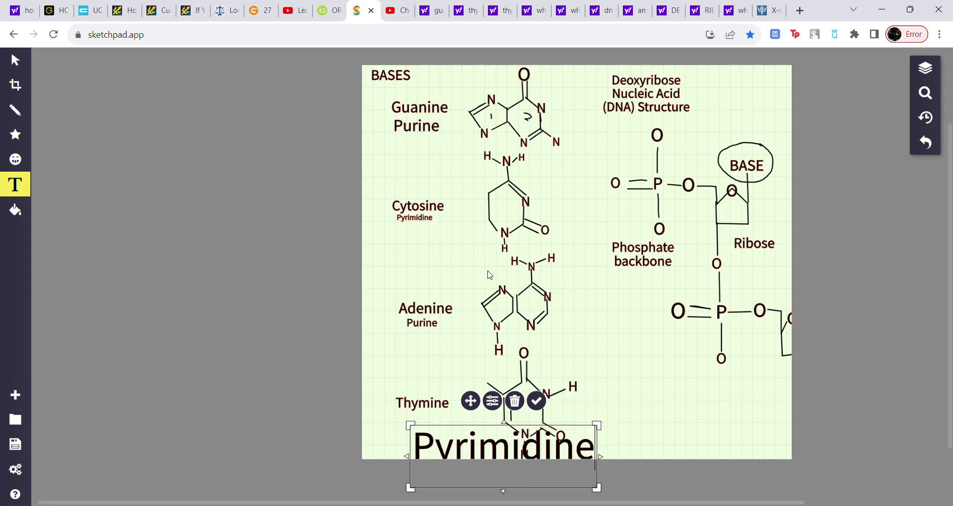
pyautogui.hotkey('shift', 'Left')
pyautogui.hotkey('shift', 'Left')
pyautogui.hotkey('shift', 'Left')
pyautogui.hotkey('shift', 'Left')
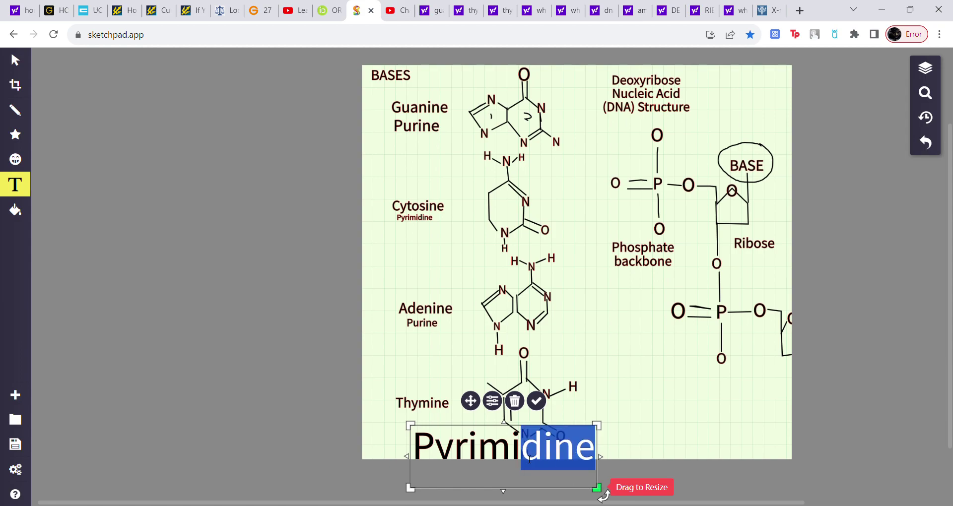
pyautogui.hotkey('shift', 'Right')
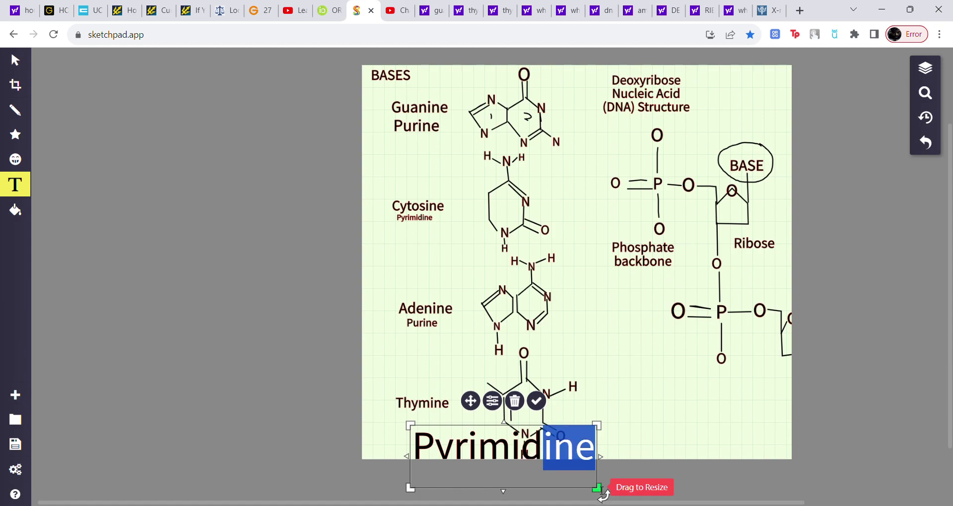
pyautogui.moveTo(603, 496); pyautogui.dragTo(463, 444)
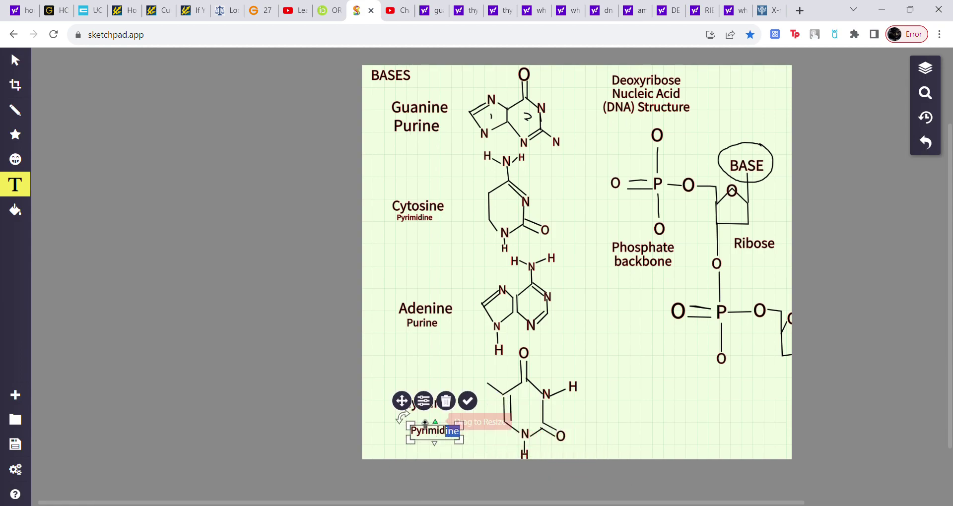
pyautogui.click(382, 423)
pyautogui.click(427, 425)
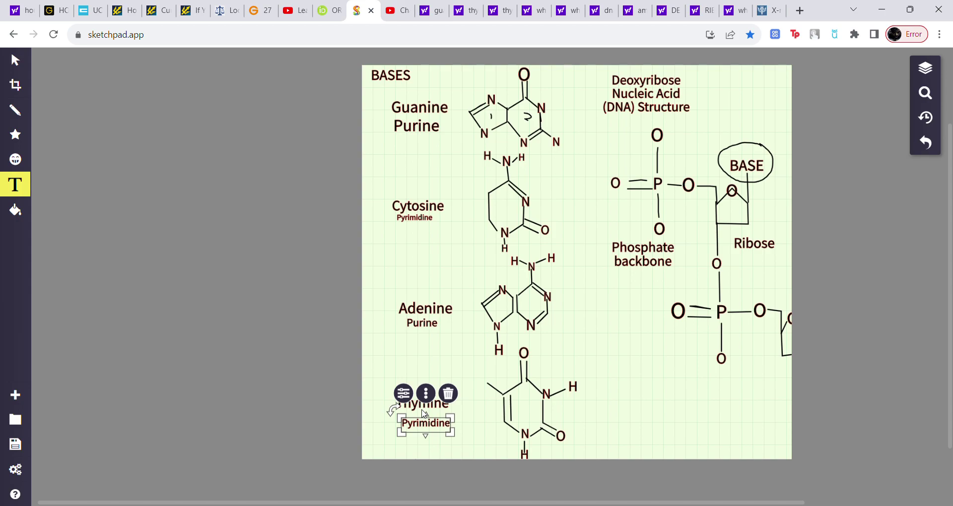
# - Pencil a "1" inside the cytosine ring and the thymine ring, and undo both marks
pyautogui.click(15, 110)
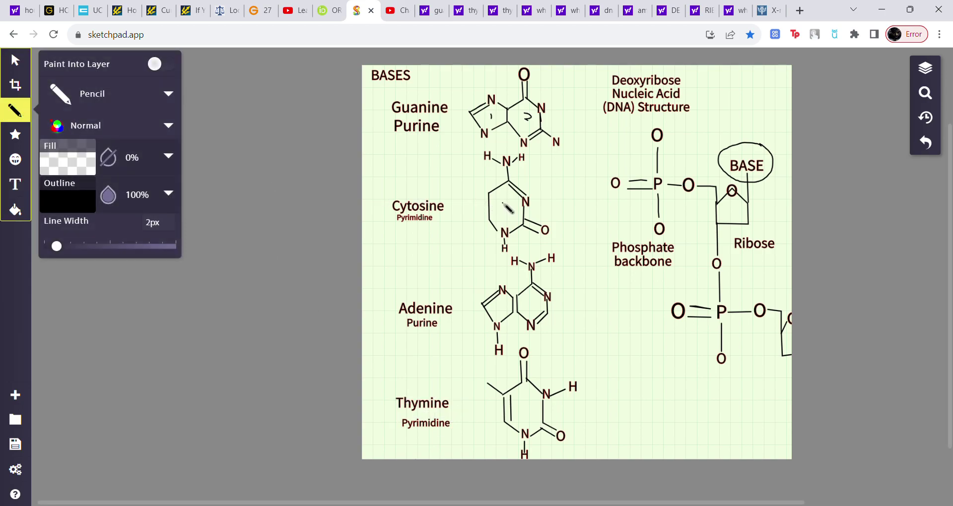
pyautogui.moveTo(503, 203); pyautogui.dragTo(505, 214)
pyautogui.moveTo(522, 400); pyautogui.dragTo(522, 415)
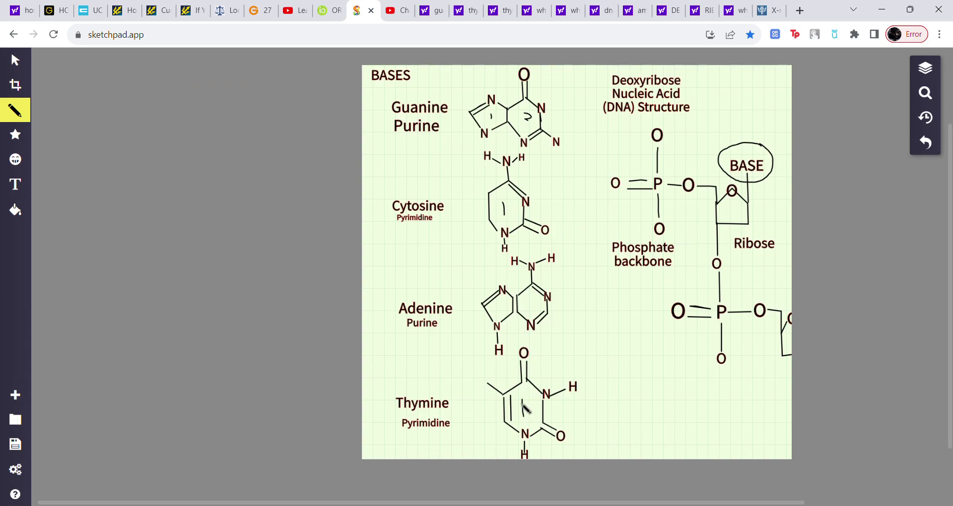
pyautogui.click(926, 143)
pyautogui.click(926, 144)
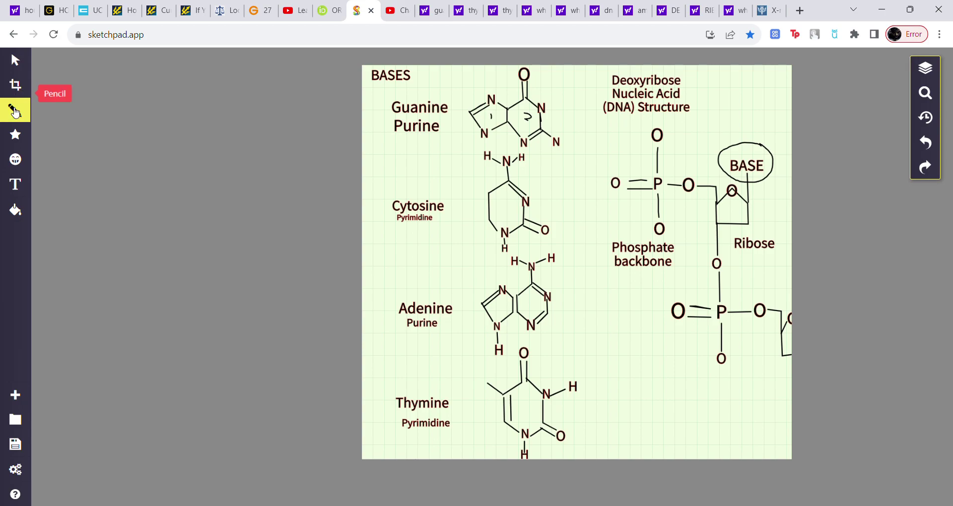
# - Add a "Uracil" text label, shrink it in the empty area beside the thymine structure, and delete it
pyautogui.click(15, 184)
pyautogui.click(650, 434)
pyautogui.moveTo(652, 435); pyautogui.dragTo(655, 430)
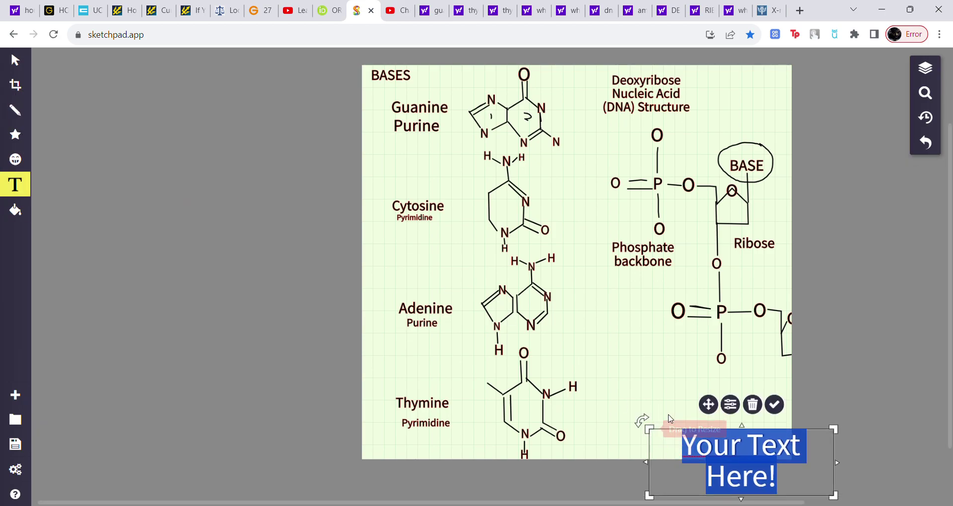
pyautogui.moveTo(714, 410); pyautogui.dragTo(655, 367)
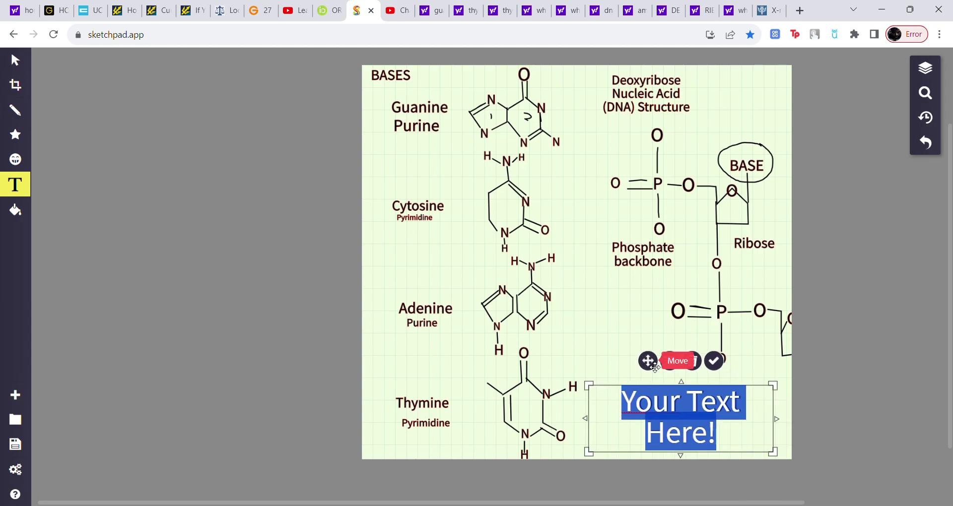
pyautogui.write('Uracil')
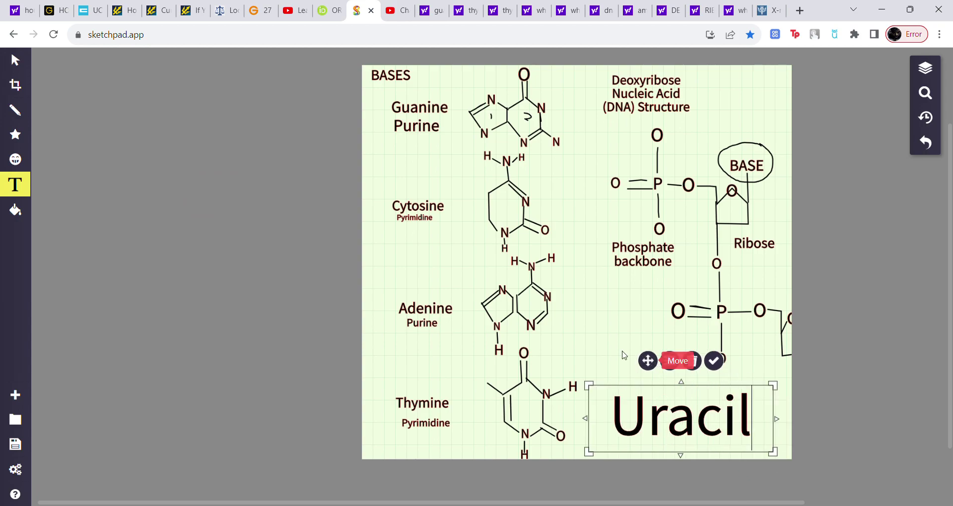
pyautogui.moveTo(773, 451); pyautogui.dragTo(645, 417)
pyautogui.moveTo(580, 363); pyautogui.dragTo(629, 386)
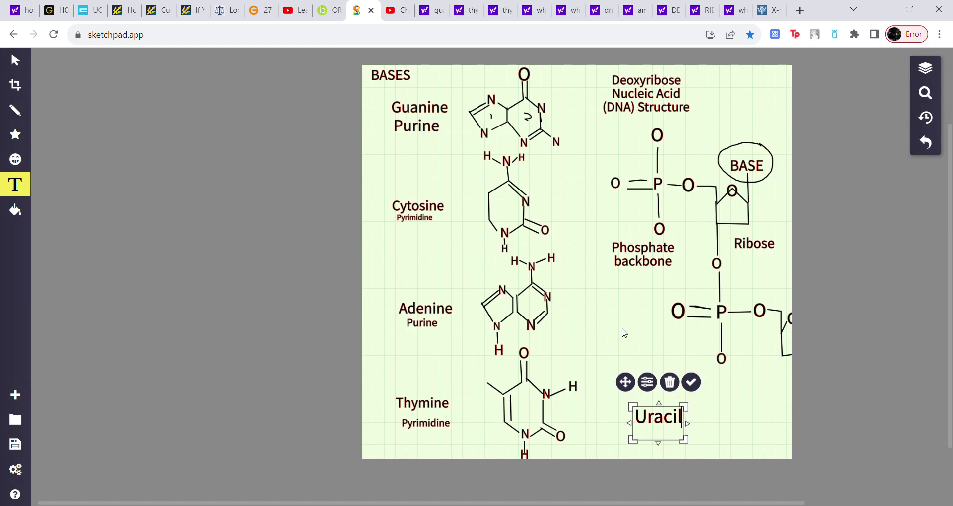
pyautogui.click(670, 383)
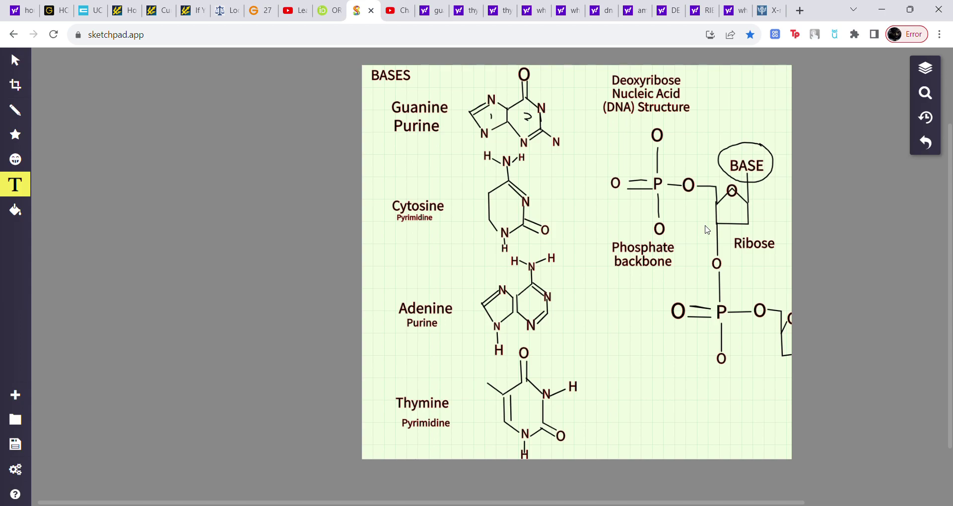
# - Add a "Hydrogen Bonds" text label, shrink it to one line and place it below and left of the second phosphate group
pyautogui.click(602, 393)
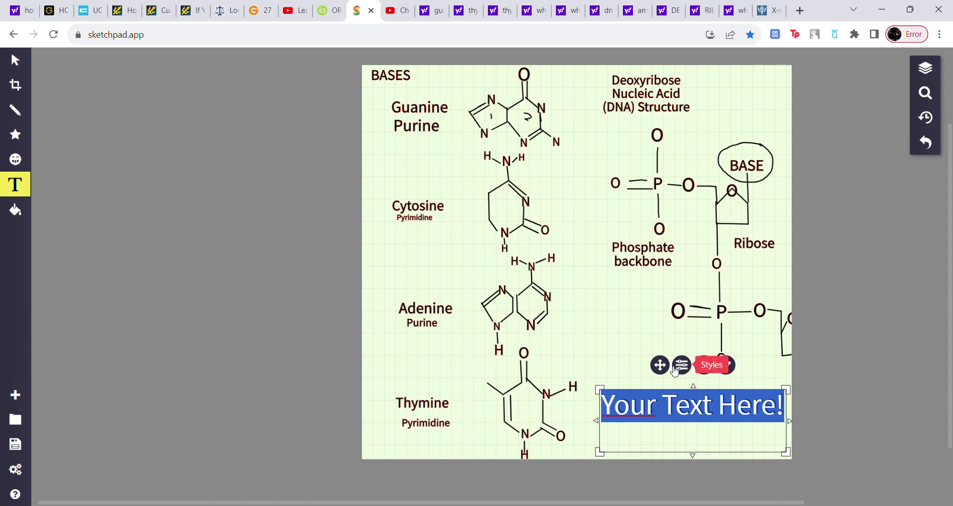
pyautogui.moveTo(665, 369); pyautogui.dragTo(658, 352)
pyautogui.write('Hydrogen Bonds')
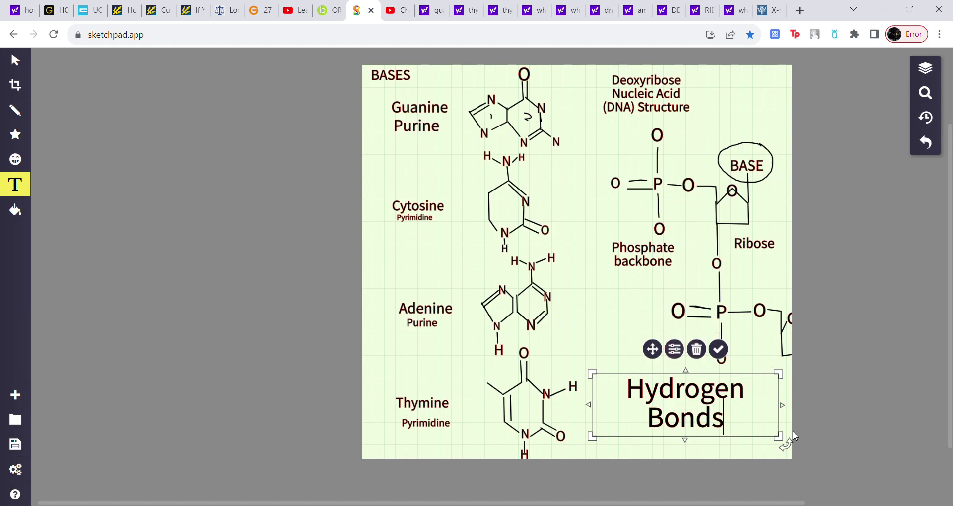
pyautogui.moveTo(786, 443); pyautogui.dragTo(666, 392)
pyautogui.moveTo(605, 349); pyautogui.dragTo(606, 320)
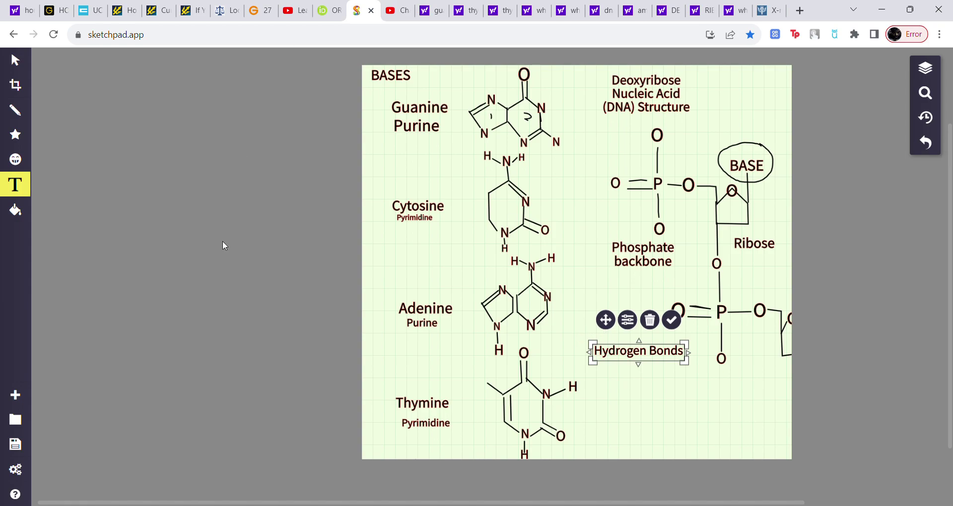
# - Pencil an H with a column of F, O and N under "Hydrogen Bonds", and a dash joining adenine's lower H to thymine's top O
pyautogui.click(16, 110)
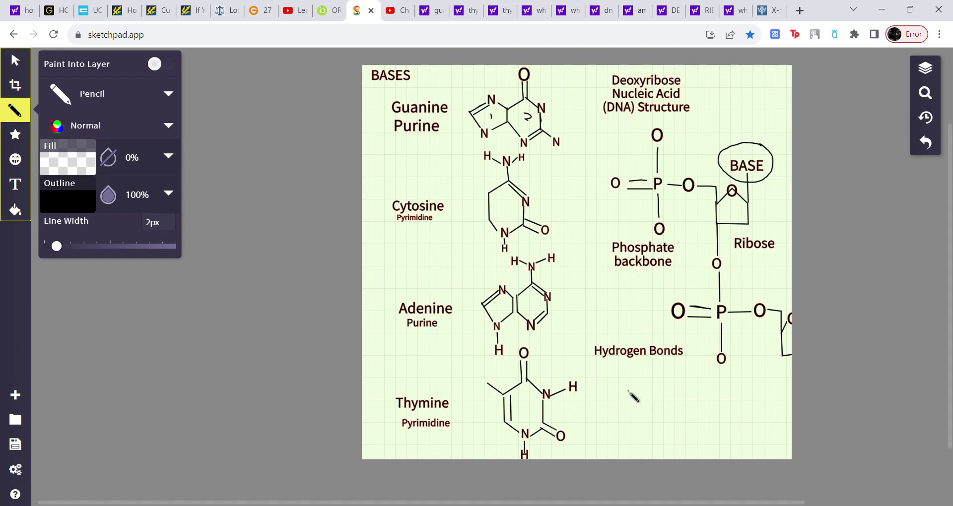
pyautogui.moveTo(626, 384)
pyautogui.mouseDown()
pyautogui.moveTo(626, 398)
pyautogui.moveTo(678, 388)
pyautogui.mouseUp()
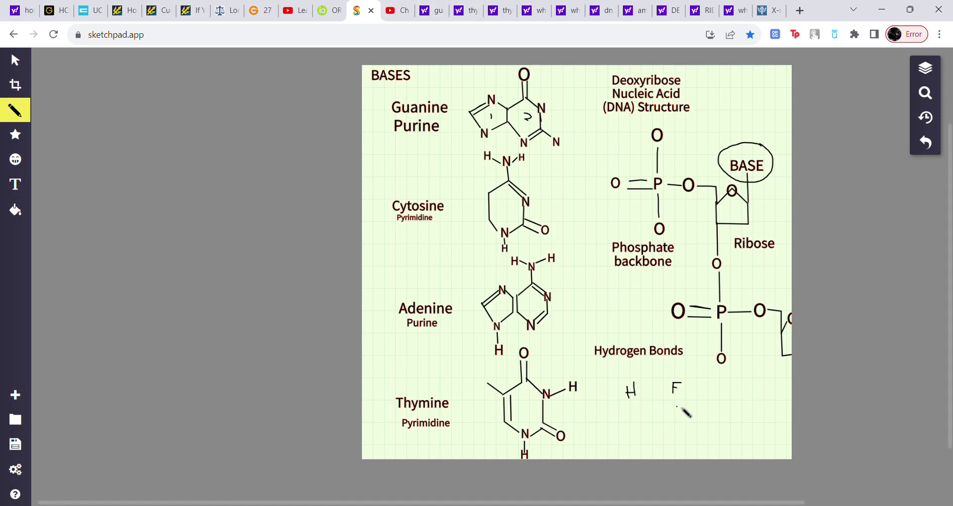
pyautogui.moveTo(683, 402)
pyautogui.mouseDown()
pyautogui.moveTo(670, 419)
pyautogui.moveTo(677, 418)
pyautogui.mouseUp()
pyautogui.moveTo(508, 351); pyautogui.dragTo(515, 351)
# - Add a "fluorine" text label, shrink it and place it just right of the handwritten F
pyautogui.click(15, 184)
pyautogui.click(711, 392)
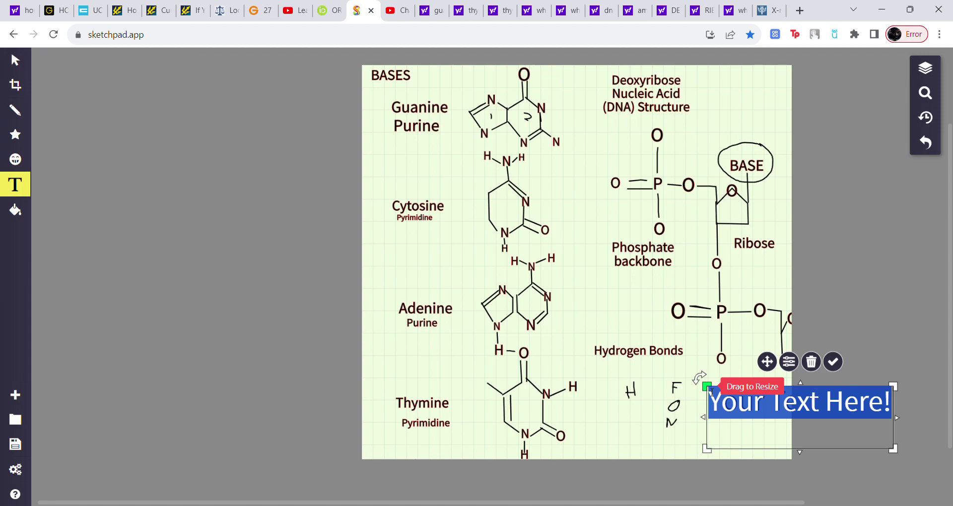
pyautogui.write('fluorine')
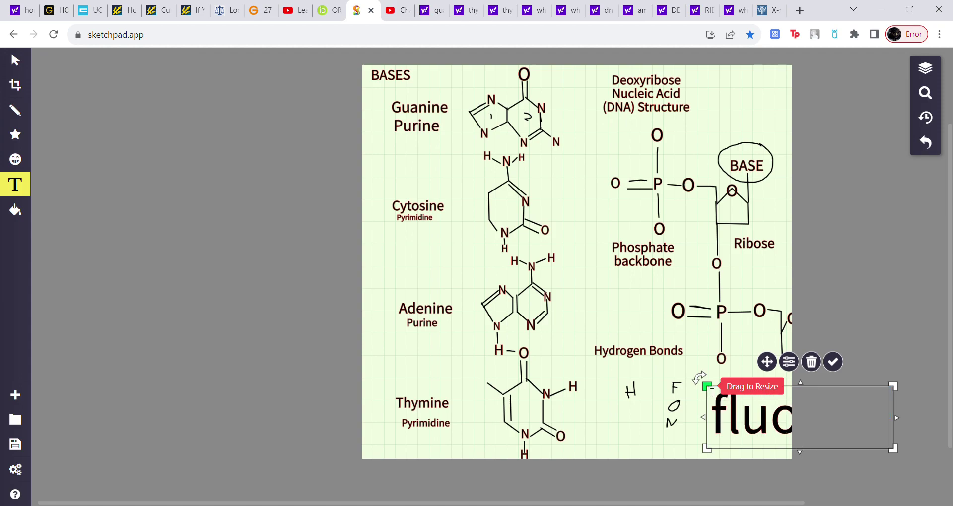
pyautogui.moveTo(768, 363); pyautogui.dragTo(614, 344)
pyautogui.moveTo(738, 430); pyautogui.dragTo(611, 398)
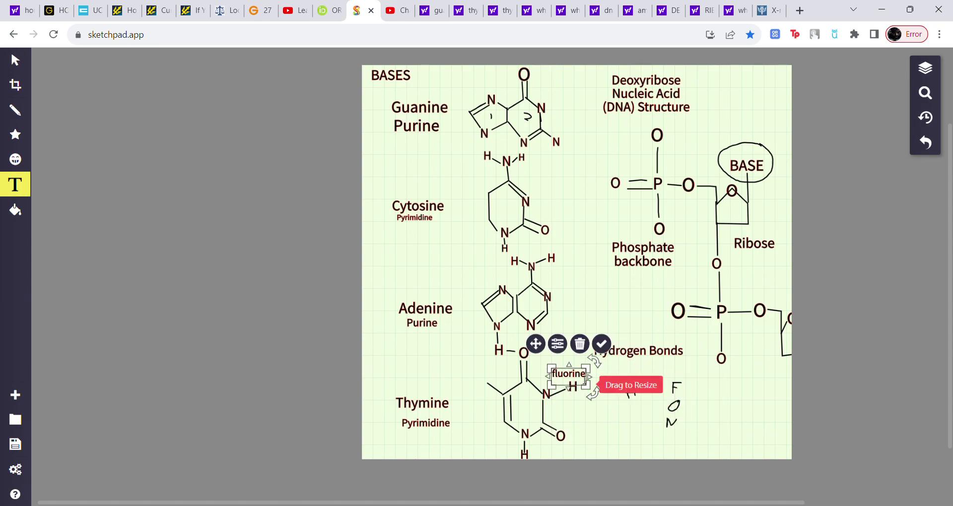
pyautogui.moveTo(546, 350); pyautogui.dragTo(678, 365)
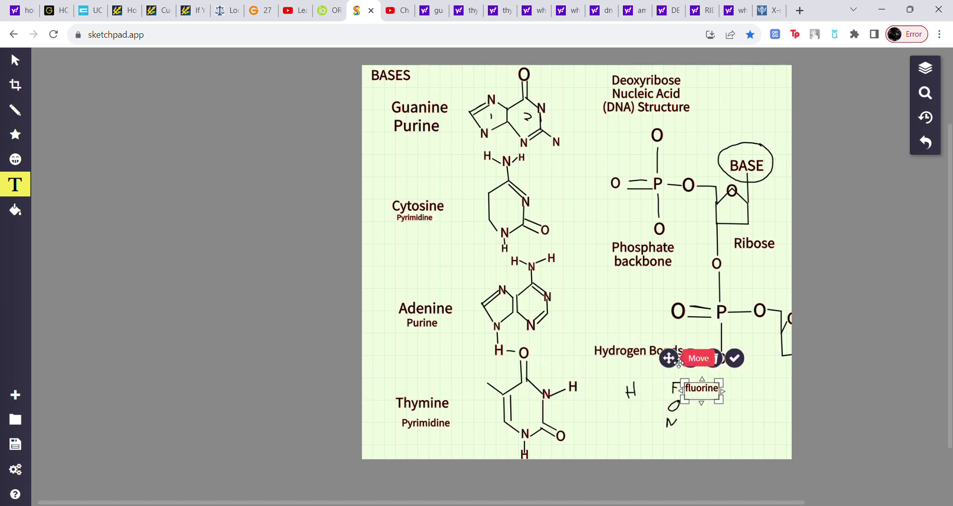
pyautogui.click(733, 360)
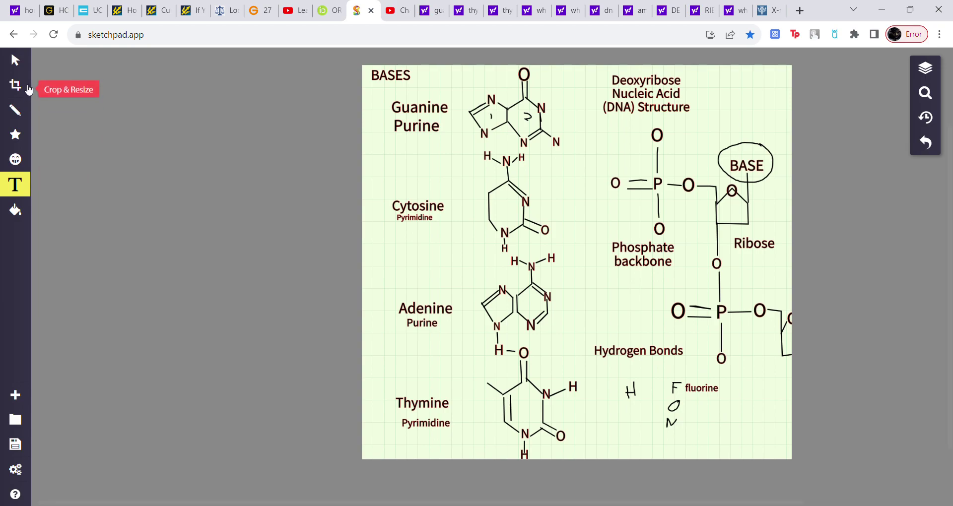
# - Add an "oxygen" text label, shrink it and place it just right of the handwritten O
pyautogui.click(694, 429)
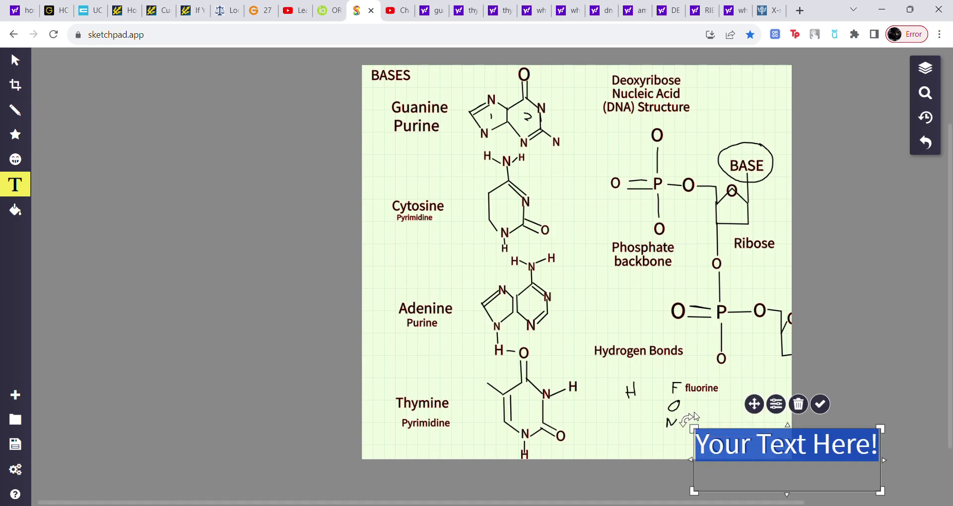
pyautogui.write('OXYG')
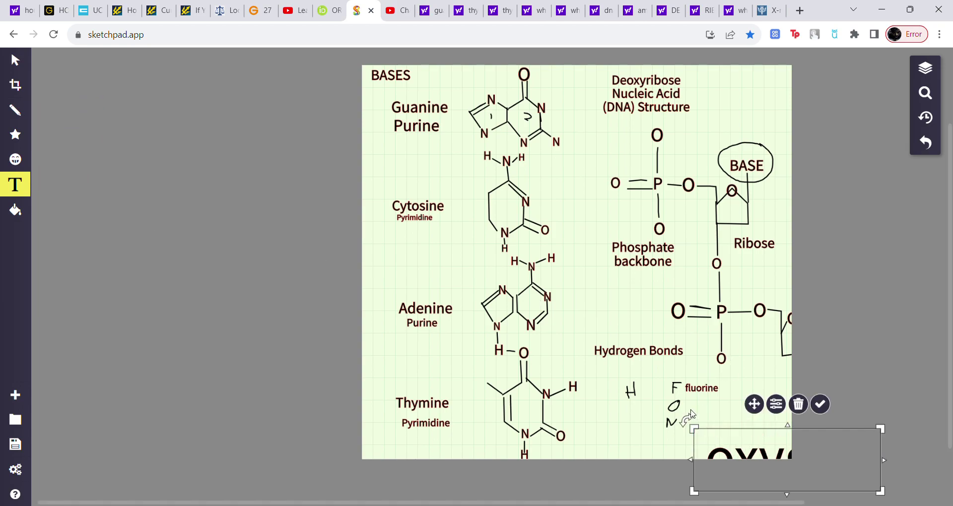
pyautogui.moveTo(753, 404); pyautogui.dragTo(665, 339)
pyautogui.moveTo(792, 426); pyautogui.dragTo(657, 389)
pyautogui.moveTo(596, 338)
pyautogui.mouseDown()
pyautogui.moveTo(672, 374)
pyautogui.moveTo(677, 366)
pyautogui.mouseUp()
pyautogui.click(738, 365)
# - Add a "nitrogen" text label, shrink it and place it just right of the handwritten N
pyautogui.click(707, 452)
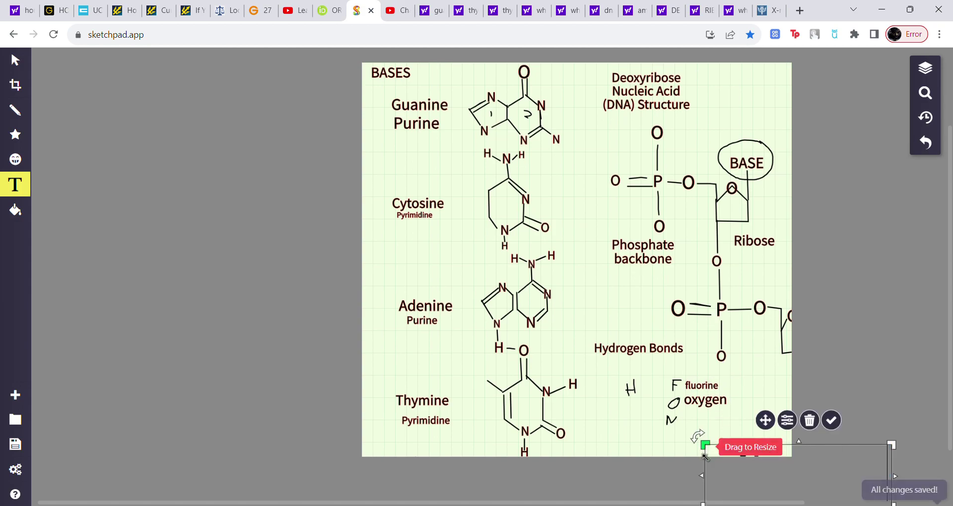
pyautogui.write('nitrogen')
pyautogui.moveTo(766, 420); pyautogui.dragTo(612, 347)
pyautogui.moveTo(551, 367); pyautogui.dragTo(676, 409)
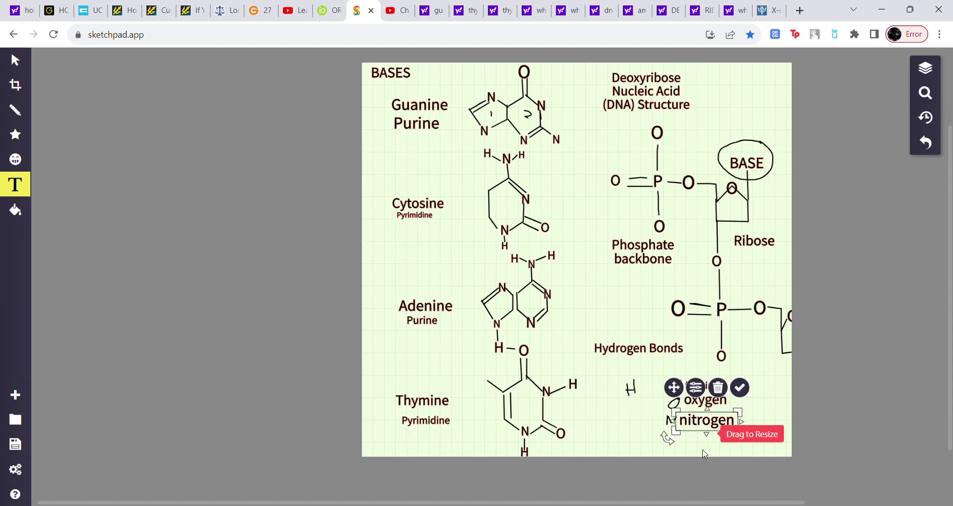
pyautogui.click(684, 449)
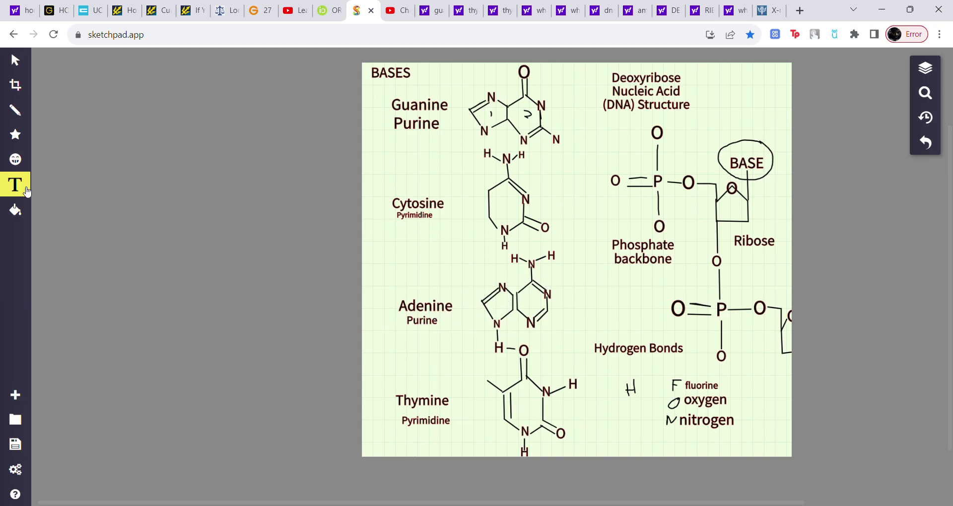
# - Undo the fluorine, oxygen and nitrogen labels, the handwritten H, F, O and N, and the dash between adenine and thymine
pyautogui.click(20, 66)
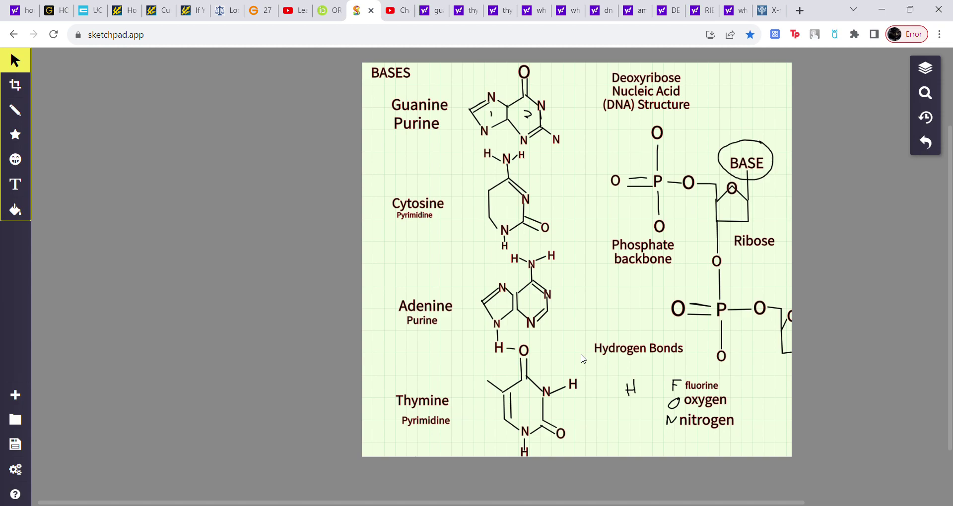
pyautogui.click(926, 144)
pyautogui.click(926, 144)
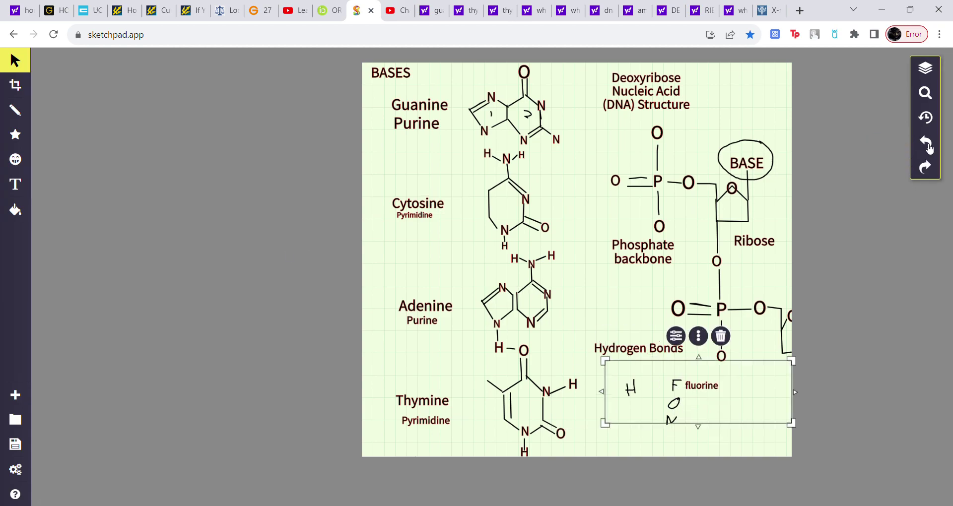
pyautogui.click(926, 144)
pyautogui.click(925, 144)
pyautogui.click(926, 144)
pyautogui.click(926, 144)
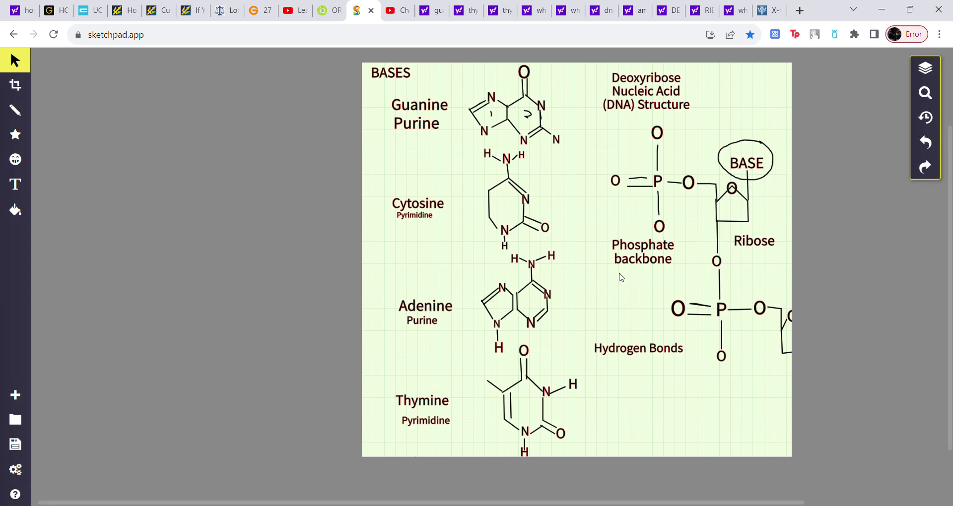
# - Pencil a curved bracket linking guanine to cytosine and add a small "3 hydrogen bonds" text label between the two names
pyautogui.click(17, 112)
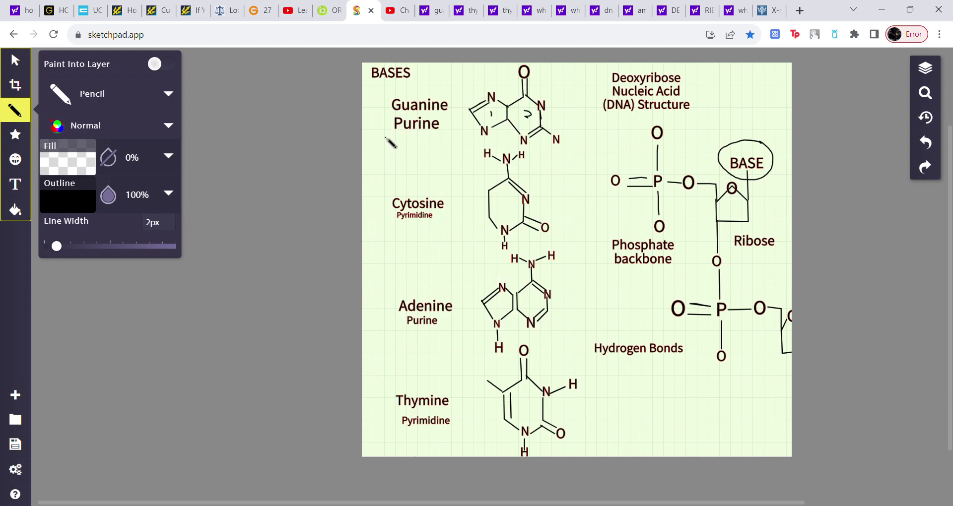
pyautogui.moveTo(385, 137); pyautogui.dragTo(384, 197)
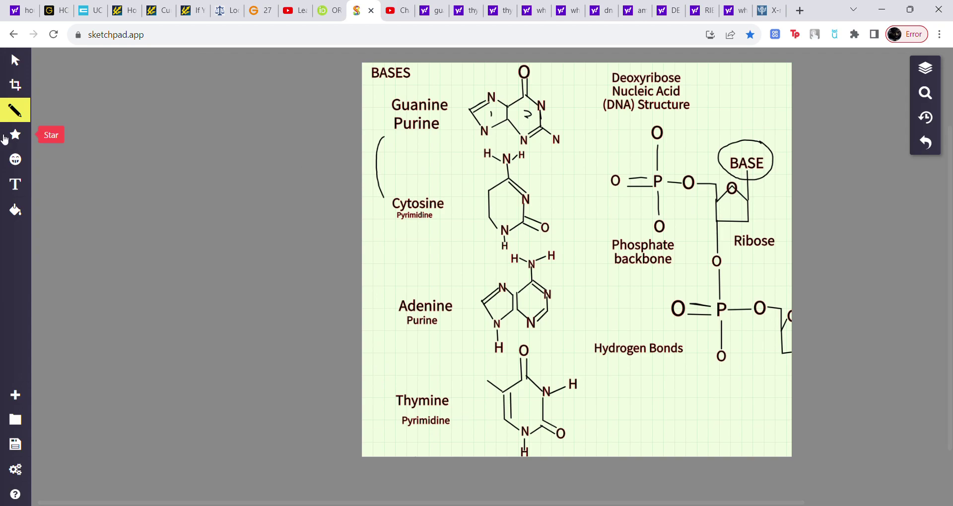
pyautogui.click(15, 184)
pyautogui.click(106, 93)
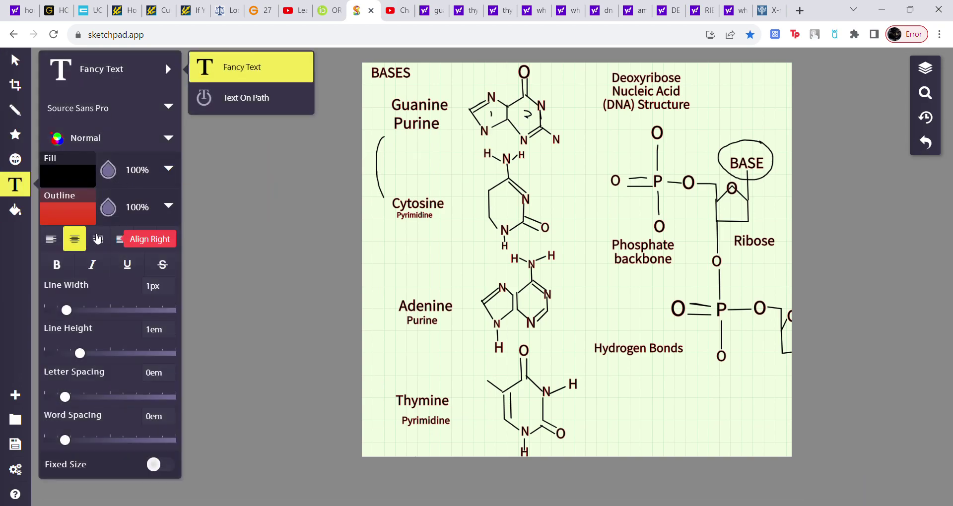
pyautogui.click(261, 75)
pyautogui.click(390, 143)
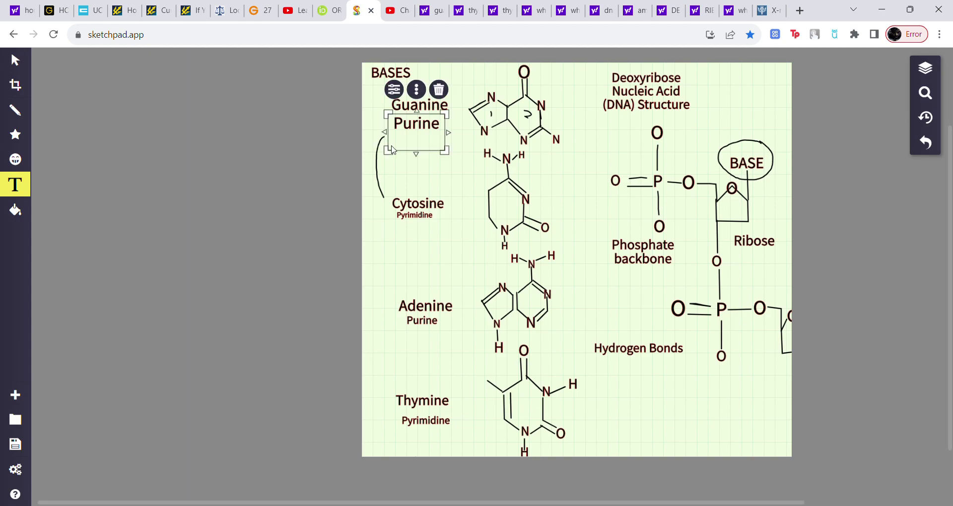
pyautogui.click(393, 170)
pyautogui.click(400, 173)
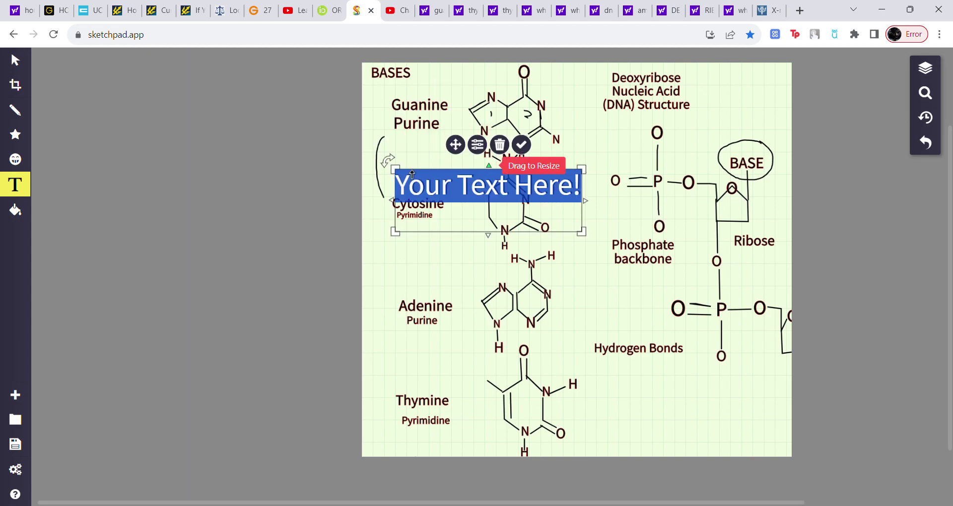
pyautogui.write('3 hydro')
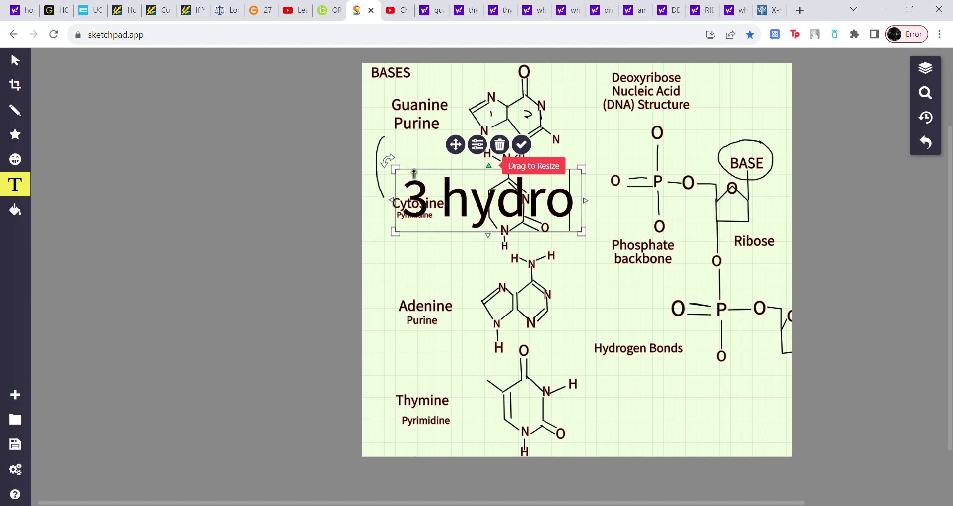
pyautogui.write('gen bonds')
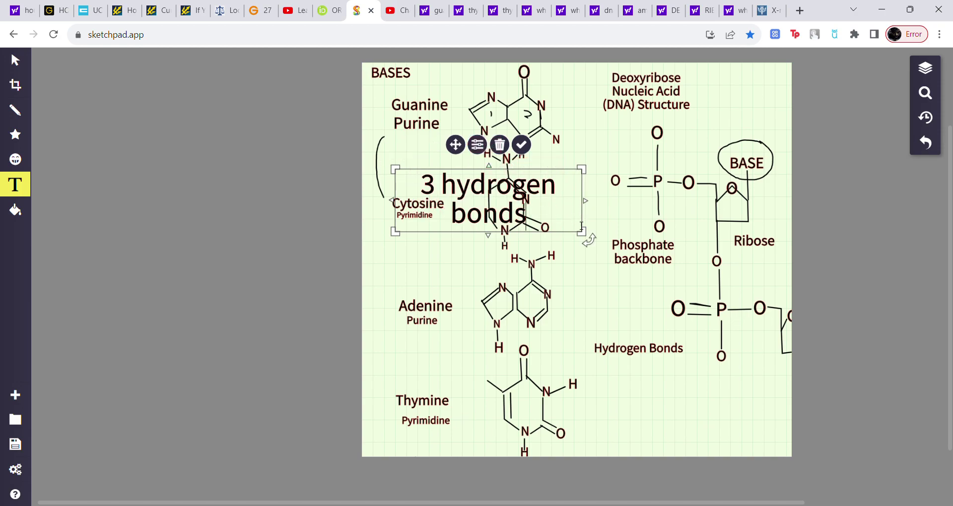
pyautogui.moveTo(582, 231); pyautogui.dragTo(467, 196)
pyautogui.moveTo(400, 146); pyautogui.dragTo(391, 133)
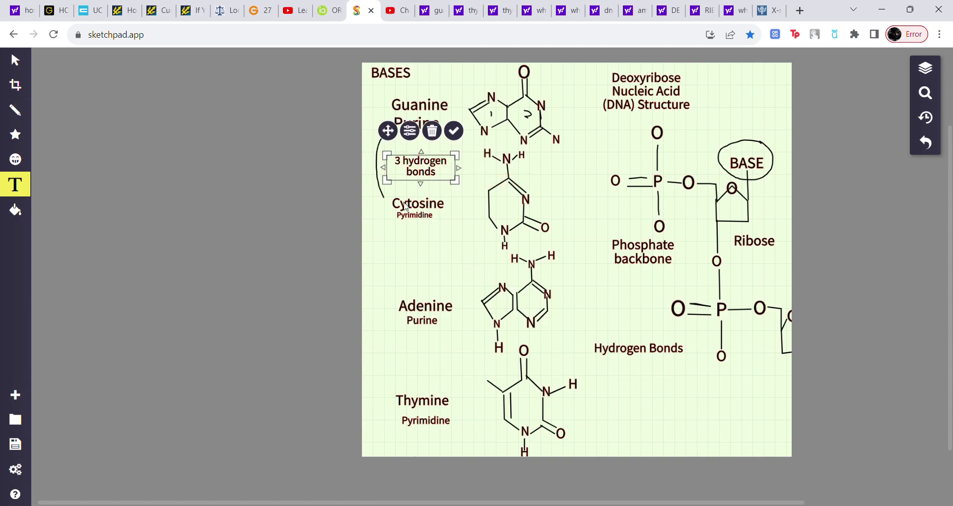
pyautogui.click(421, 373)
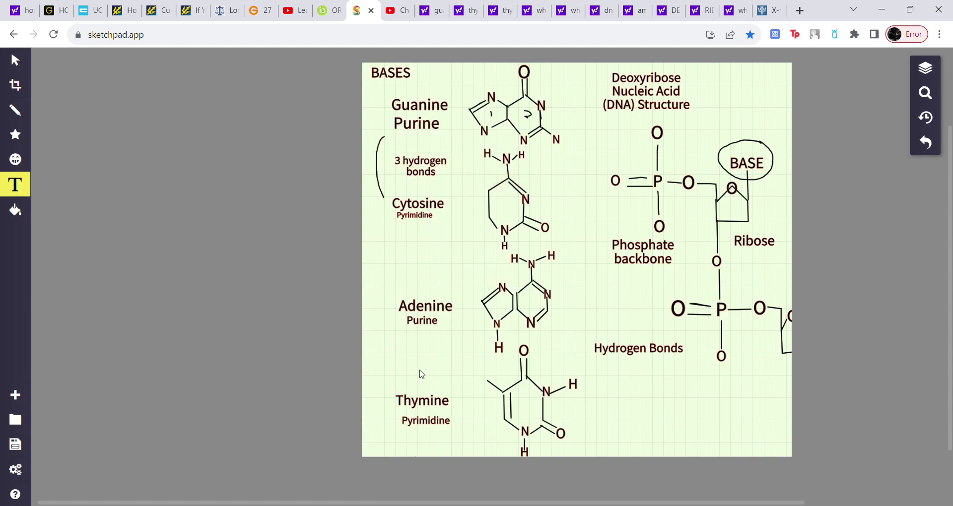
# - Add a "2 hydrogens" text label, shrink it and place it between the adenine and thymine names
pyautogui.click(419, 371)
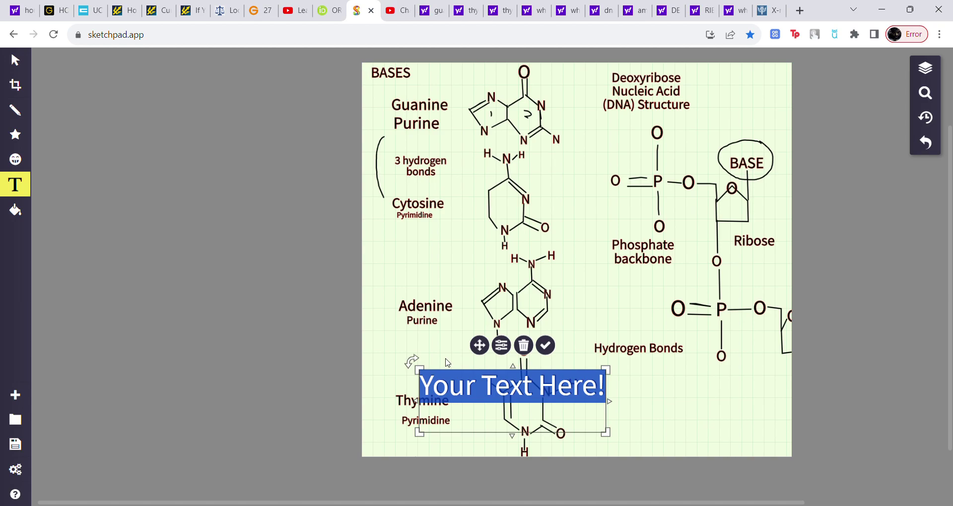
pyautogui.write('2')
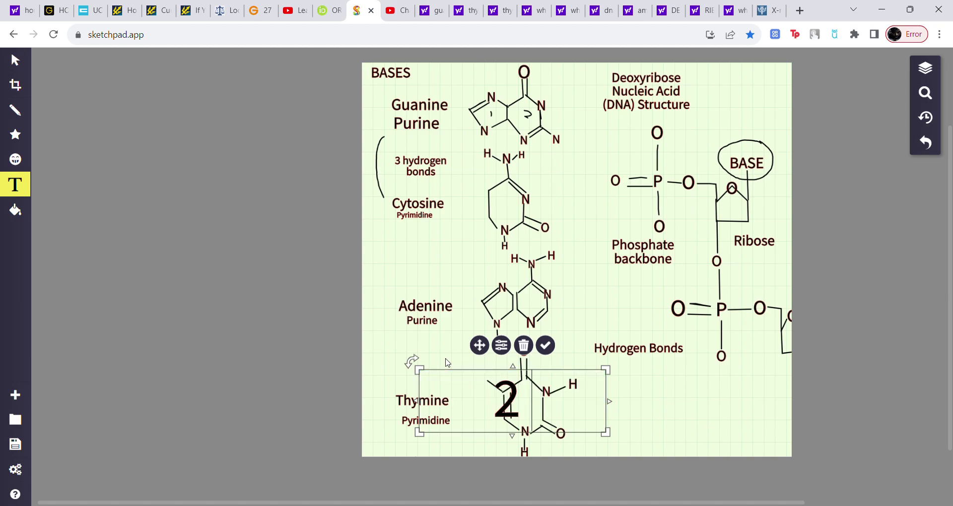
pyautogui.write(' hydrogens')
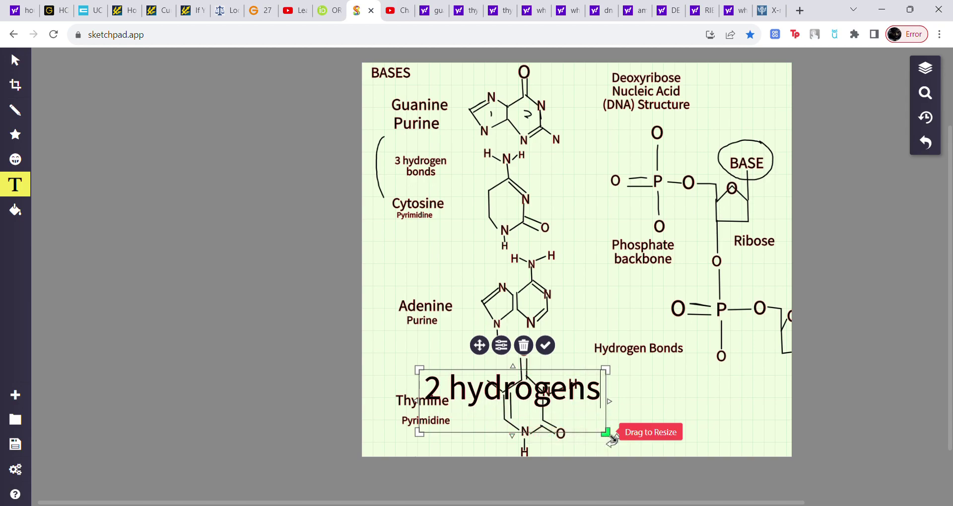
pyautogui.moveTo(606, 434); pyautogui.dragTo(479, 391)
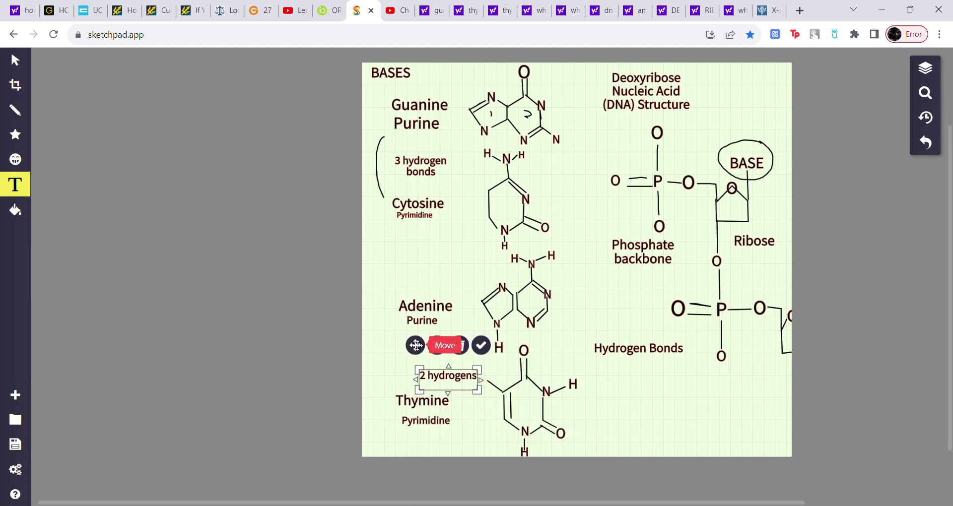
pyautogui.moveTo(420, 353); pyautogui.dragTo(408, 339)
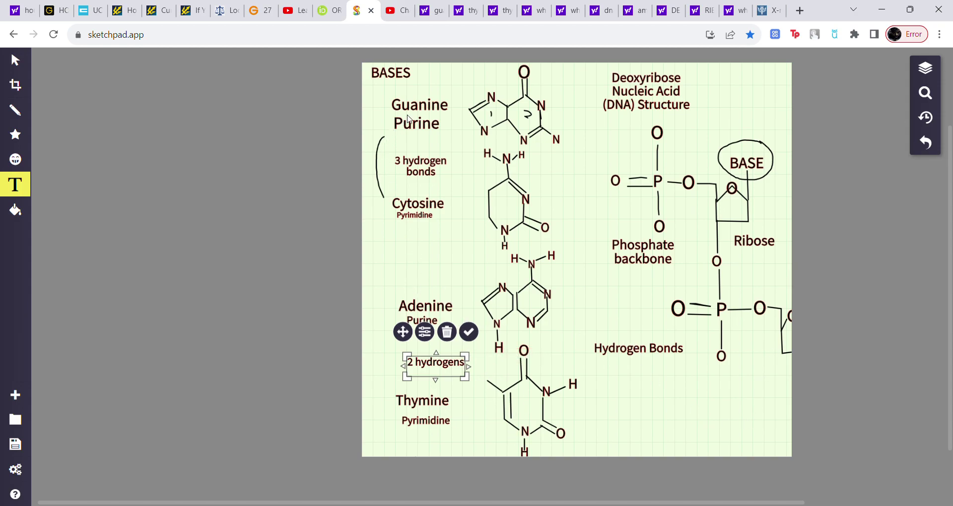
pyautogui.click(414, 186)
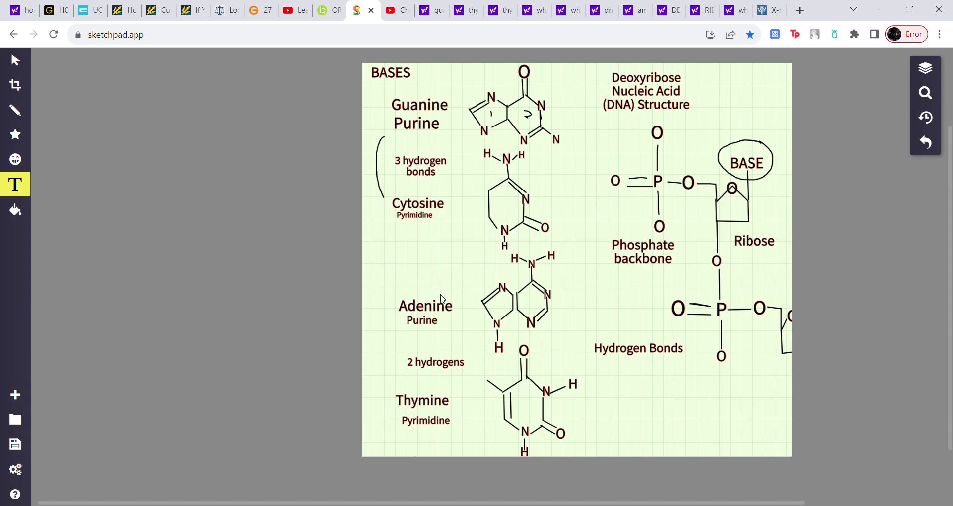
# - Pencil a twisted double helix under "Hydrogen Bonds", with a G and a C joined by short dashes between its strands
pyautogui.moveTo(654, 368); pyautogui.dragTo(666, 414)
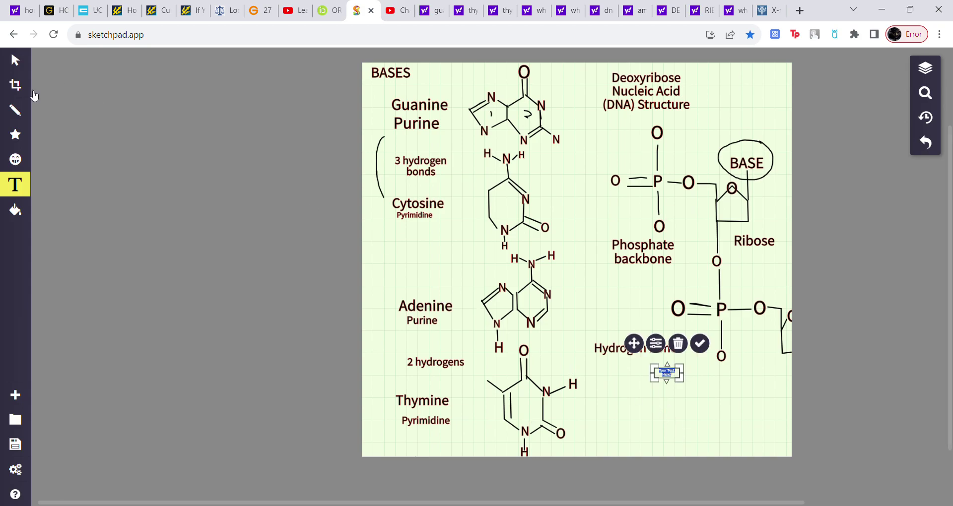
pyautogui.click(678, 343)
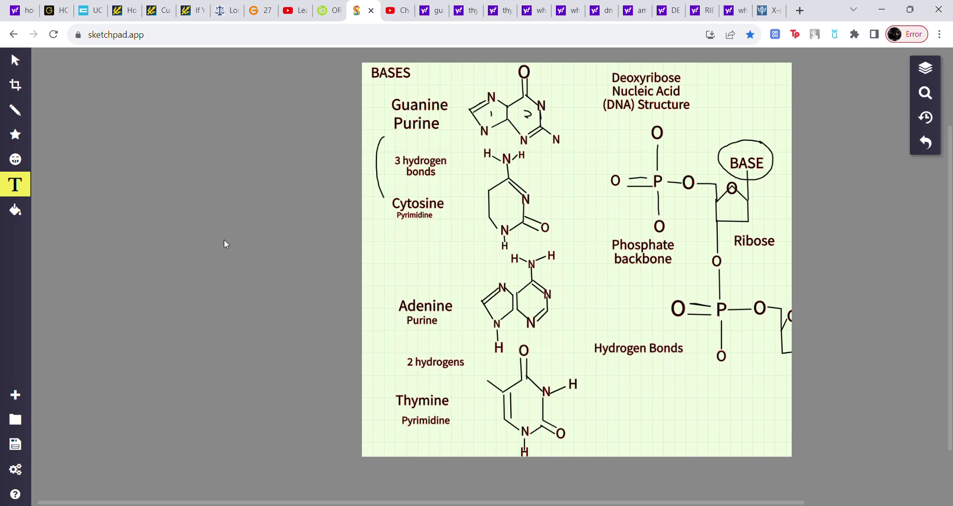
pyautogui.click(15, 110)
pyautogui.click(165, 86)
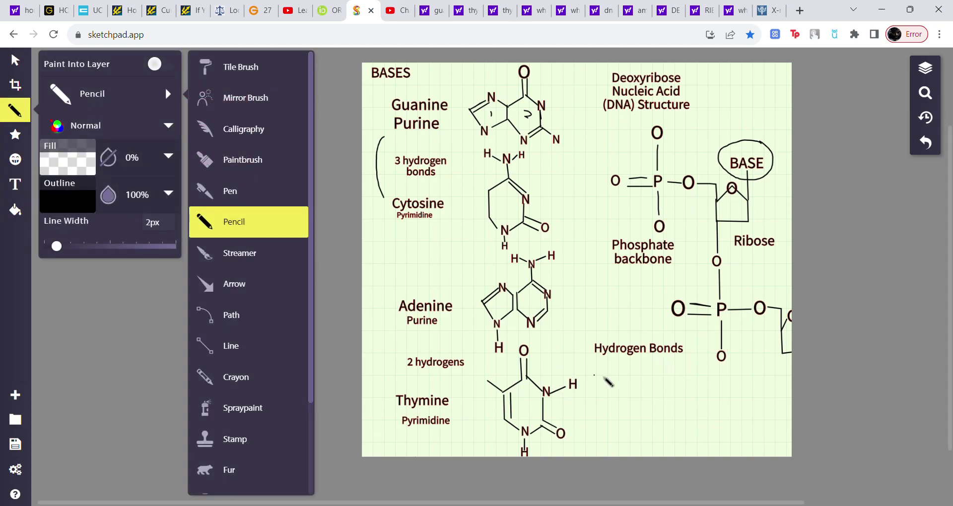
pyautogui.moveTo(629, 379); pyautogui.dragTo(644, 423)
pyautogui.moveTo(635, 373)
pyautogui.mouseDown()
pyautogui.moveTo(650, 416)
pyautogui.moveTo(659, 371)
pyautogui.moveTo(644, 409)
pyautogui.moveTo(669, 430)
pyautogui.moveTo(657, 447)
pyautogui.mouseUp()
pyautogui.moveTo(633, 416)
pyautogui.mouseDown()
pyautogui.moveTo(636, 435)
pyautogui.moveTo(666, 457)
pyautogui.moveTo(648, 449)
pyautogui.moveTo(657, 453)
pyautogui.mouseUp()
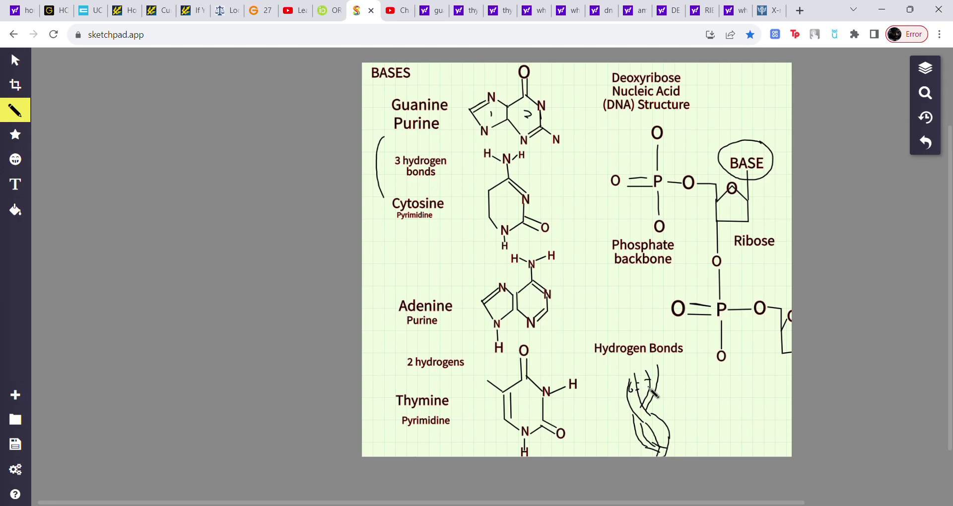
pyautogui.moveTo(655, 377); pyautogui.dragTo(653, 383)
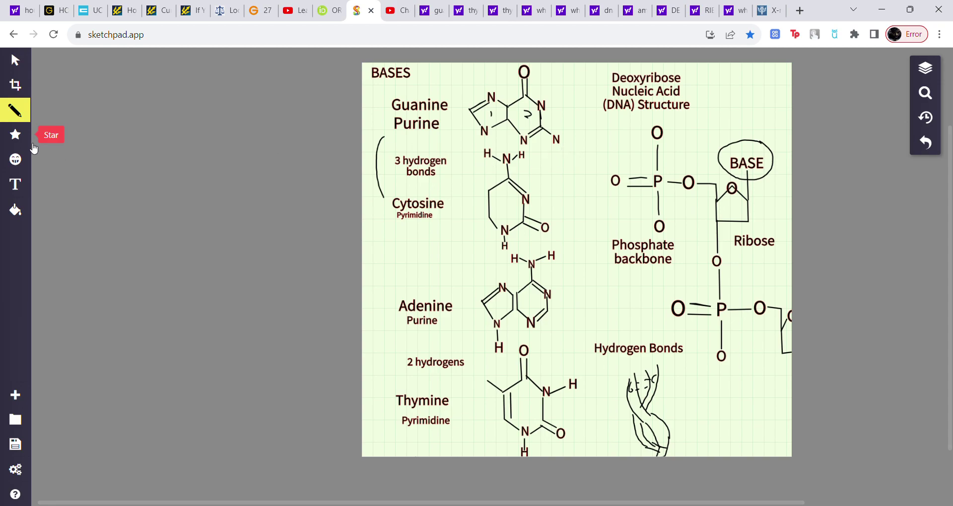
# - Add an "H" text label, shrink it and place it just right of guanine's outer amino N
pyautogui.click(15, 184)
pyautogui.click(123, 74)
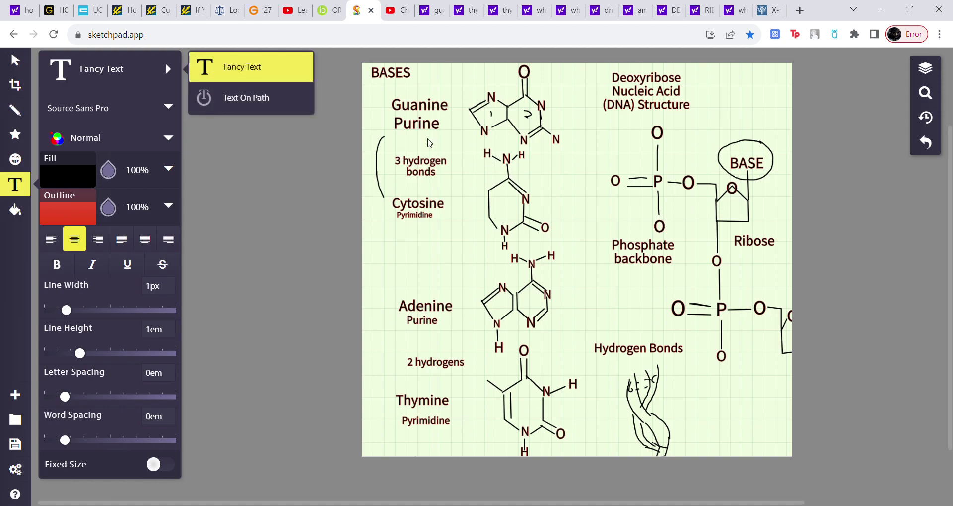
pyautogui.click(249, 69)
pyautogui.click(574, 171)
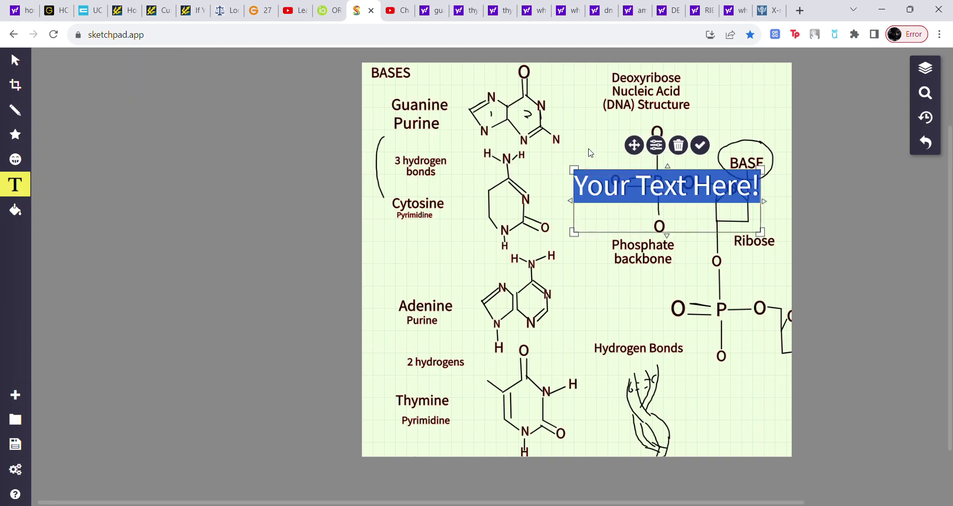
pyautogui.write('h')
pyautogui.press('BackSpace')
pyautogui.write('H')
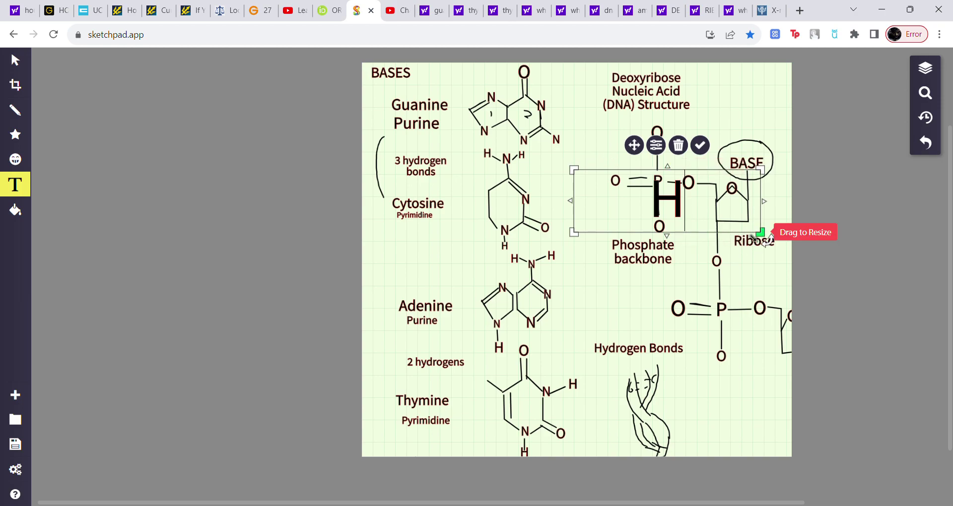
pyautogui.moveTo(764, 237); pyautogui.dragTo(550, 108)
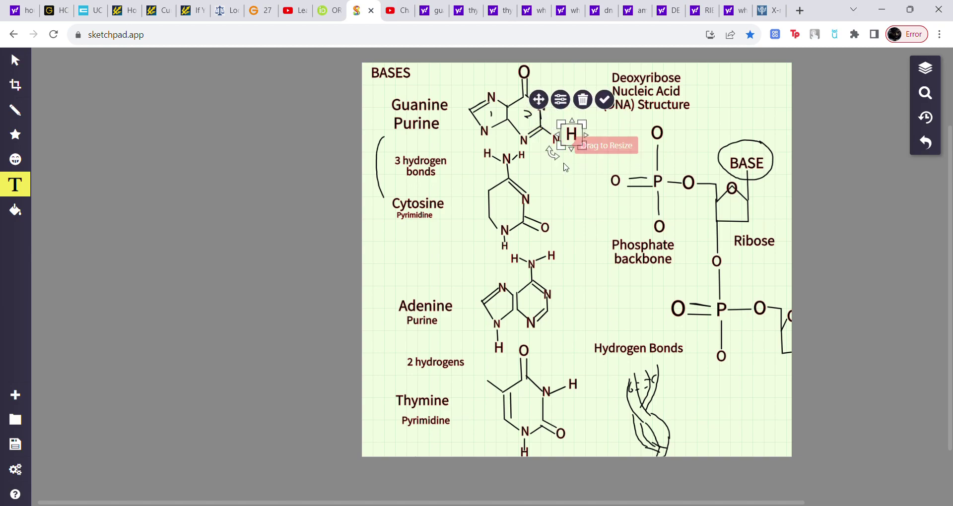
# - Add a second small "H" text label just below guanine's outer amino N
pyautogui.click(570, 174)
pyautogui.click(570, 174)
pyautogui.write('h')
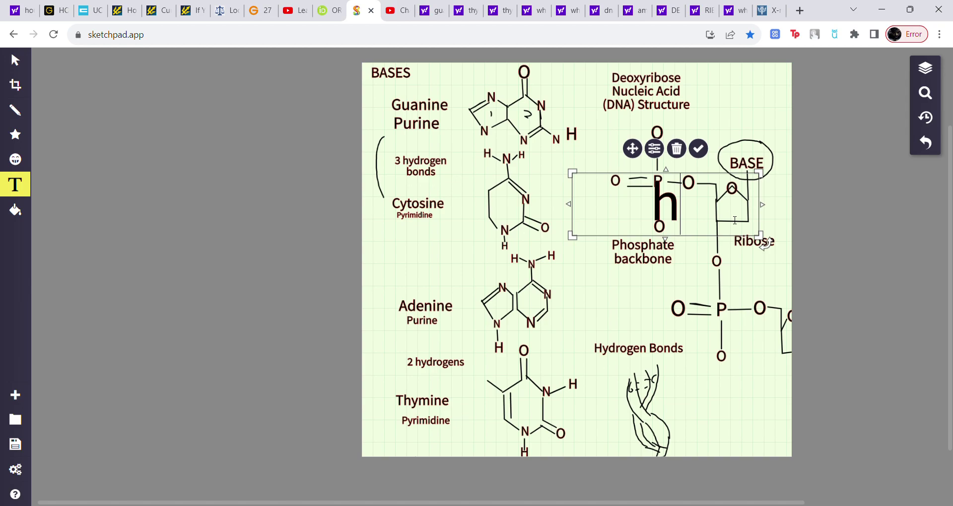
pyautogui.press('BackSpace')
pyautogui.write('H')
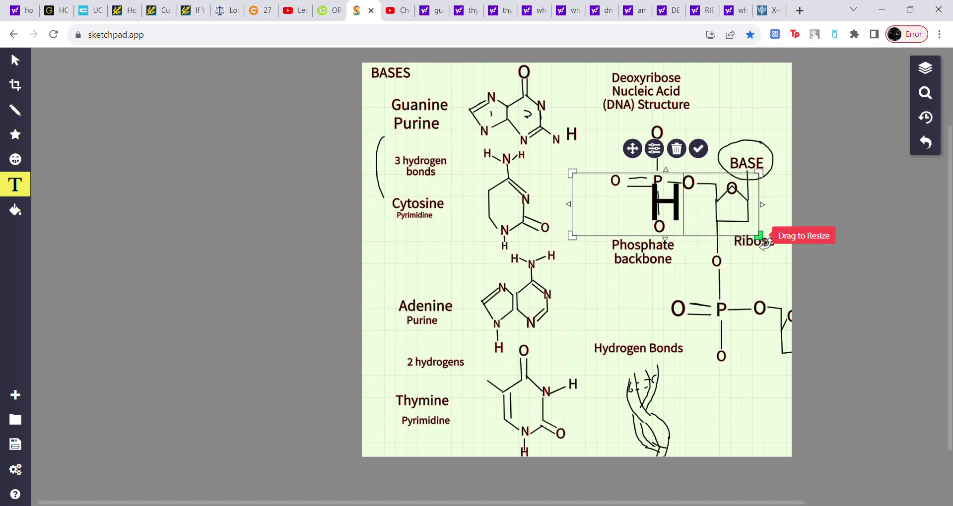
pyautogui.moveTo(759, 235); pyautogui.dragTo(601, 199)
pyautogui.moveTo(562, 160); pyautogui.dragTo(538, 125)
pyautogui.click(574, 90)
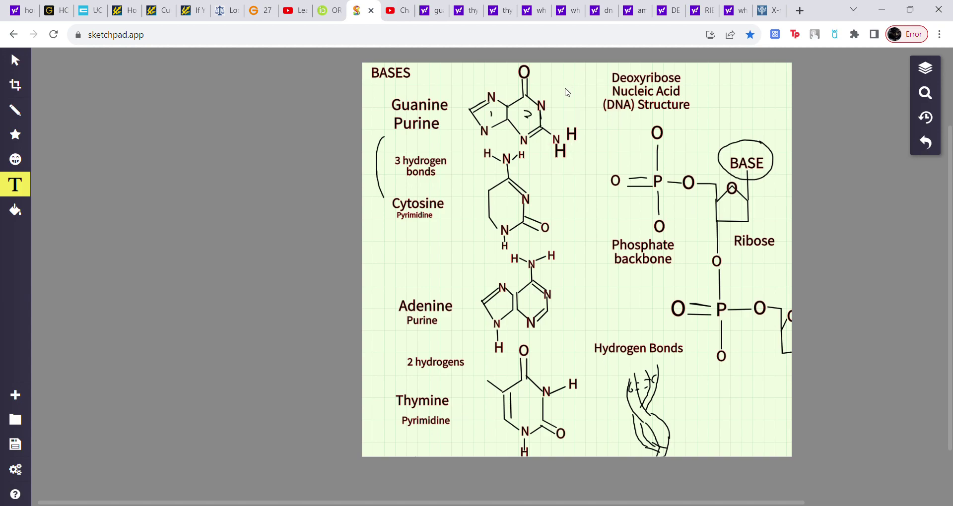
# - Add a small "H" text label beside the upper-right ring N of guanine
pyautogui.click(567, 92)
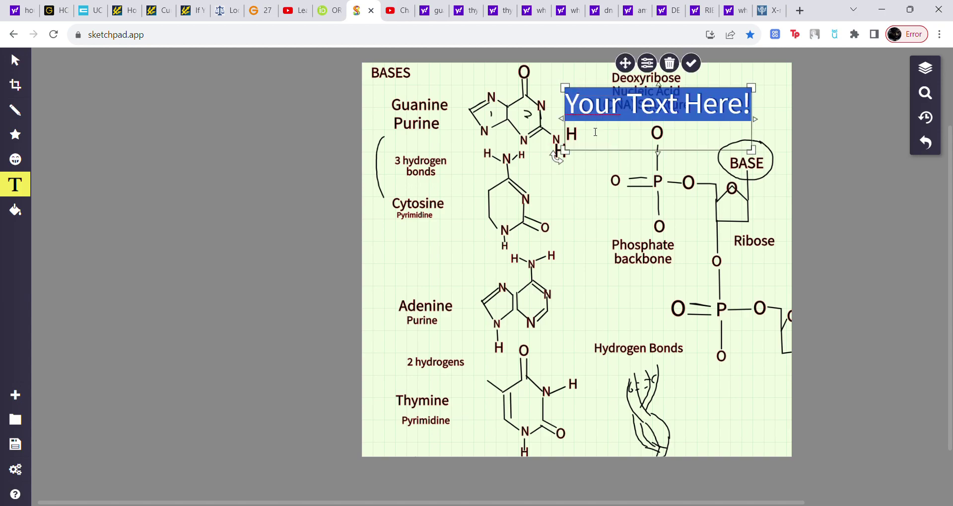
pyautogui.write('H')
pyautogui.moveTo(752, 151); pyautogui.dragTo(591, 104)
pyautogui.moveTo(543, 63); pyautogui.dragTo(532, 79)
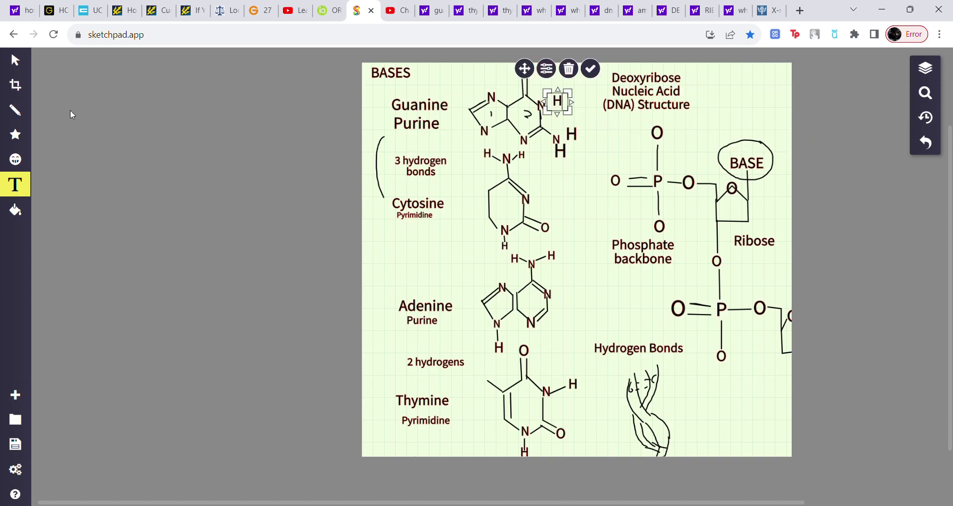
# - Pencil bonds from guanine's nitrogens to the new H labels, circle both N–H groups, and mark a loop and dots beside the top O
pyautogui.click(15, 110)
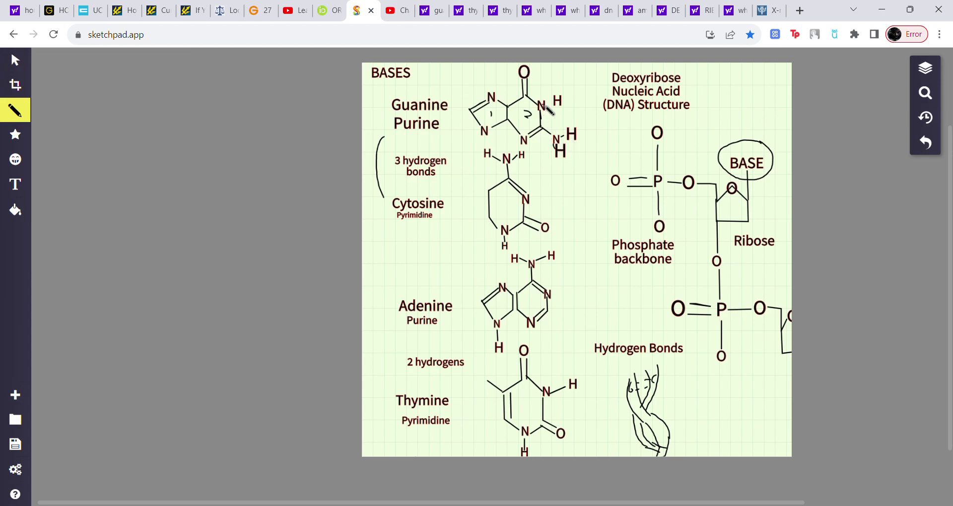
pyautogui.moveTo(545, 105); pyautogui.dragTo(552, 105)
pyautogui.moveTo(588, 128)
pyautogui.mouseDown()
pyautogui.moveTo(552, 157)
pyautogui.moveTo(585, 133)
pyautogui.mouseUp()
pyautogui.moveTo(563, 87)
pyautogui.mouseDown()
pyautogui.moveTo(549, 93)
pyautogui.moveTo(545, 117)
pyautogui.moveTo(565, 89)
pyautogui.moveTo(538, 83)
pyautogui.moveTo(544, 66)
pyautogui.mouseUp()
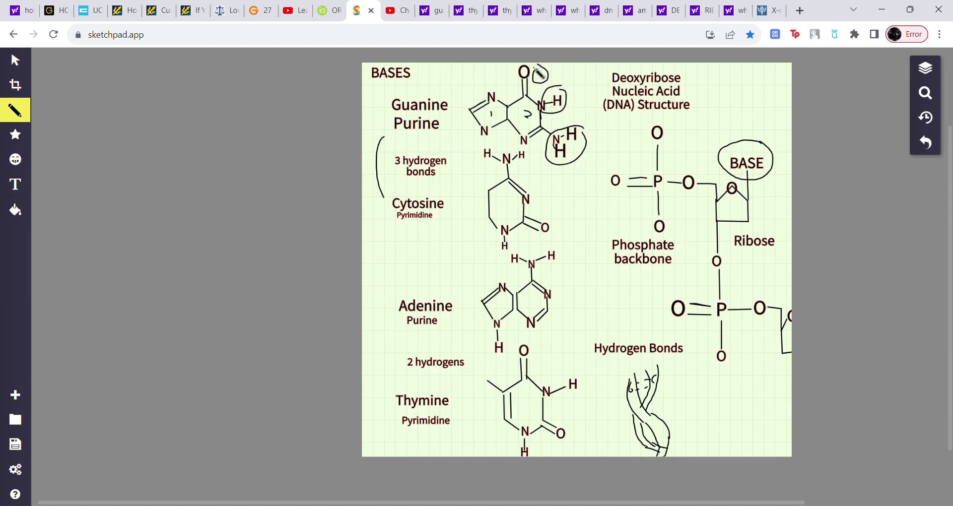
pyautogui.moveTo(517, 70); pyautogui.dragTo(524, 73)
# - Pencil lone-pair dots on cytosine's right-hand ring N and its O, and circle both atoms
pyautogui.click(504, 219)
pyautogui.click(533, 197)
pyautogui.moveTo(537, 189)
pyautogui.mouseDown()
pyautogui.moveTo(511, 201)
pyautogui.moveTo(530, 208)
pyautogui.moveTo(538, 192)
pyautogui.mouseUp()
pyautogui.moveTo(545, 209)
pyautogui.mouseDown()
pyautogui.moveTo(540, 218)
pyautogui.moveTo(551, 227)
pyautogui.mouseUp()
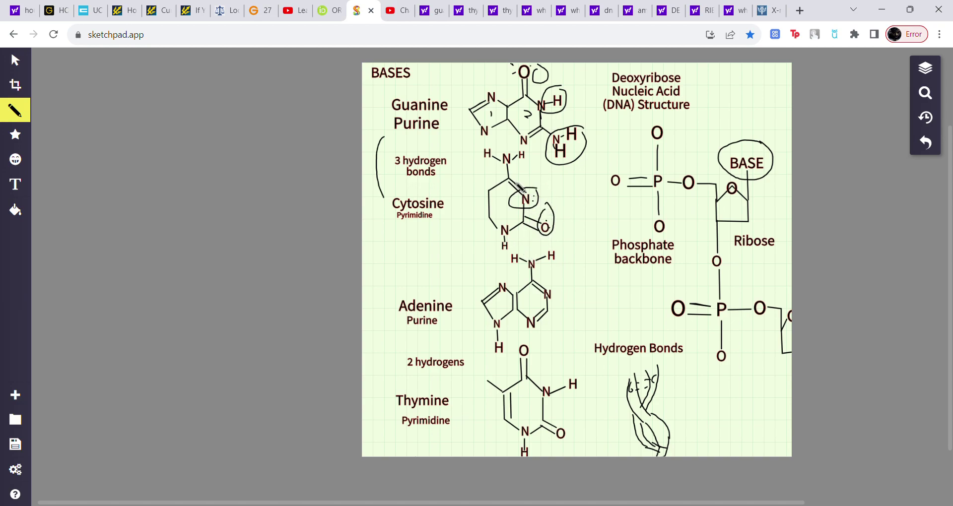
# - Circle the right-hand H of cytosine's amino group in pencil and undo the last stray stroke
pyautogui.moveTo(517, 167)
pyautogui.mouseDown()
pyautogui.moveTo(514, 150)
pyautogui.moveTo(524, 162)
pyautogui.mouseUp()
pyautogui.click(519, 245)
pyautogui.moveTo(391, 154)
pyautogui.mouseDown()
pyautogui.moveTo(413, 182)
pyautogui.moveTo(460, 157)
pyautogui.mouseUp()
pyautogui.click(925, 143)
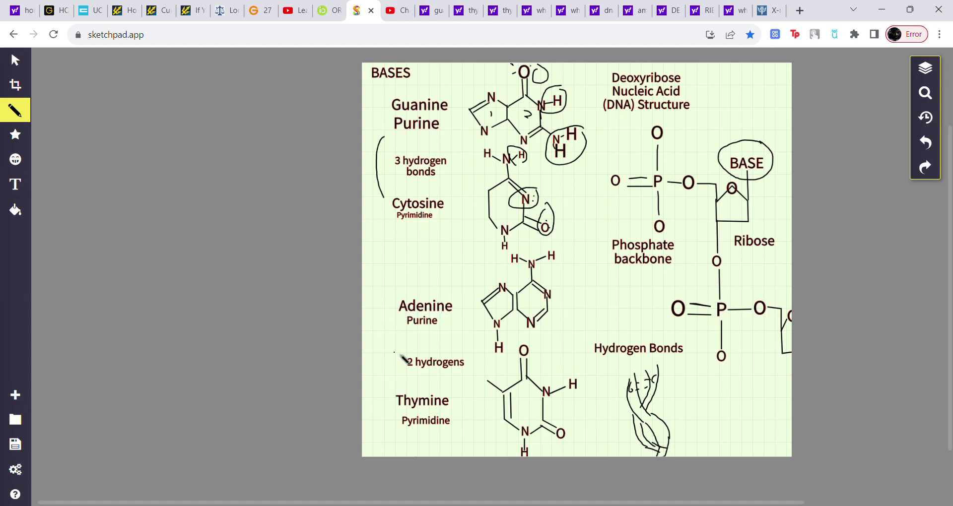
# - Pencil lone-pair dots beside adenine's six-membered ring nitrogens, and circle its right-hand amino H and upper ring N
pyautogui.click(553, 285)
pyautogui.click(553, 294)
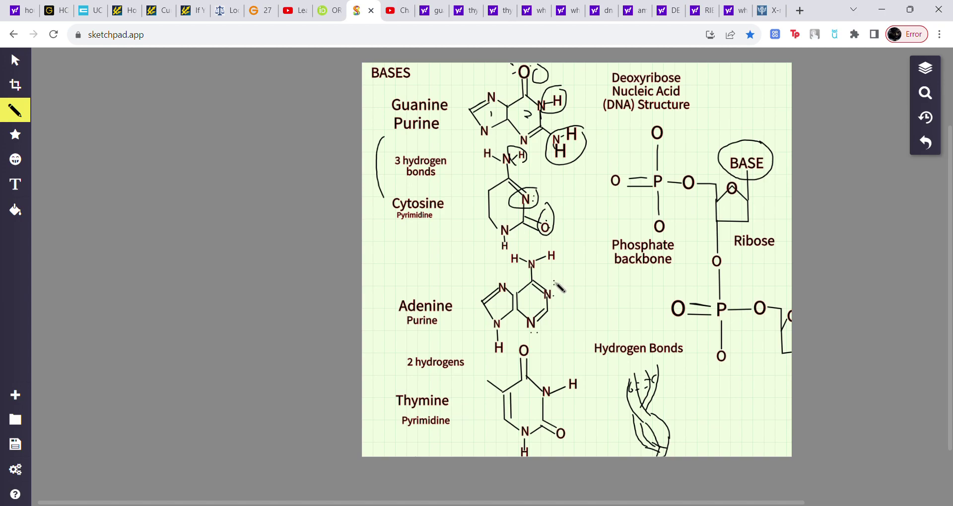
pyautogui.moveTo(541, 267)
pyautogui.mouseDown()
pyautogui.moveTo(554, 246)
pyautogui.moveTo(565, 258)
pyautogui.moveTo(549, 262)
pyautogui.mouseUp()
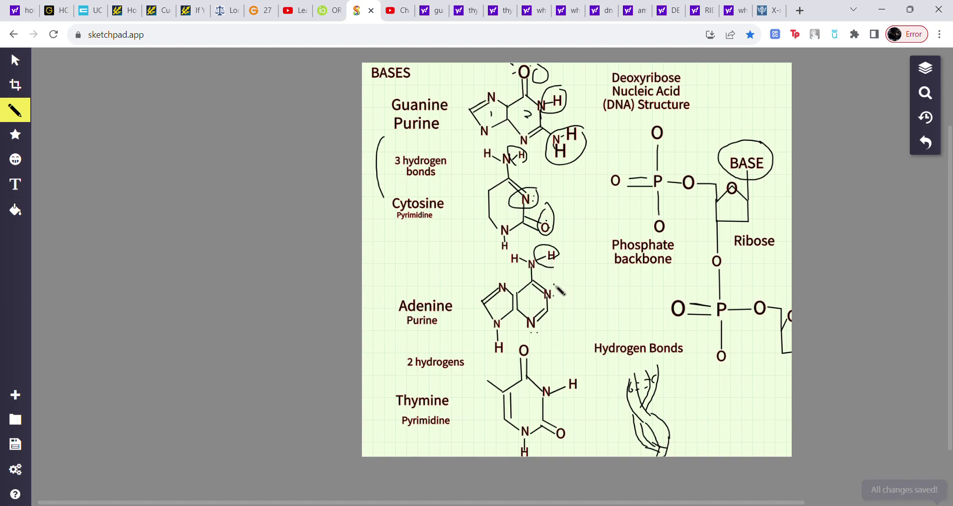
pyautogui.moveTo(561, 274)
pyautogui.mouseDown()
pyautogui.moveTo(540, 301)
pyautogui.moveTo(561, 297)
pyautogui.moveTo(561, 282)
pyautogui.mouseUp()
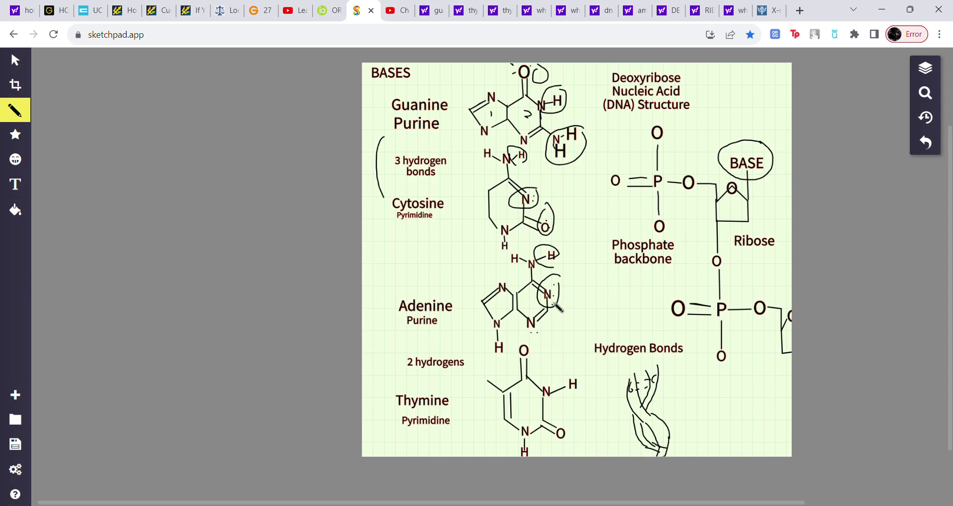
# - Try circling thymine's upper O, its N–H group and its methyl branch in pencil, and undo these circles
pyautogui.click(533, 343)
pyautogui.click(515, 361)
pyautogui.moveTo(575, 371)
pyautogui.mouseDown()
pyautogui.moveTo(558, 373)
pyautogui.moveTo(575, 396)
pyautogui.moveTo(532, 342)
pyautogui.mouseUp()
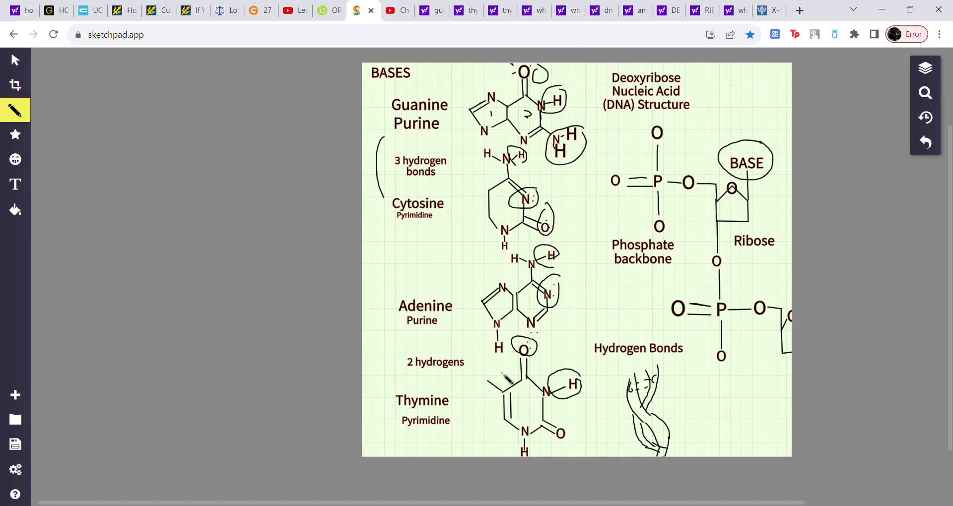
pyautogui.moveTo(505, 376)
pyautogui.mouseDown()
pyautogui.moveTo(475, 386)
pyautogui.moveTo(501, 399)
pyautogui.moveTo(516, 383)
pyautogui.mouseUp()
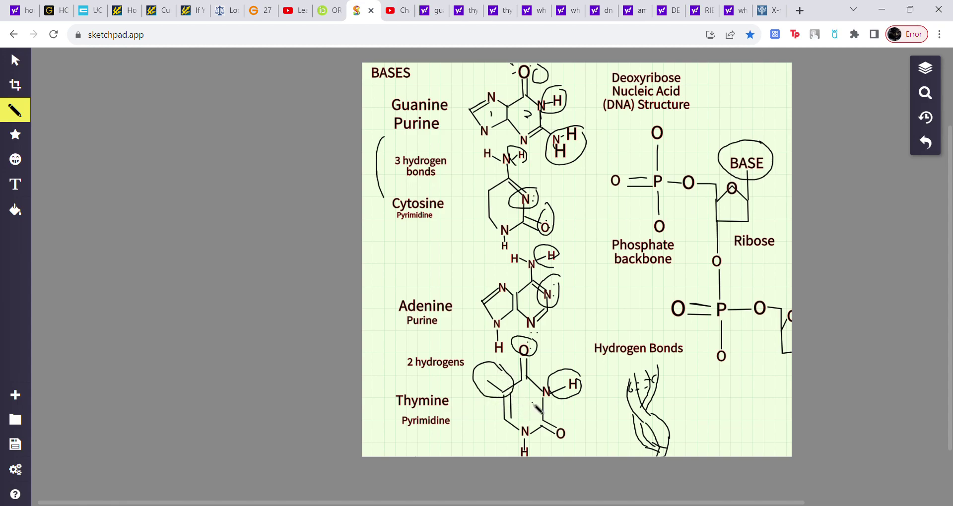
pyautogui.click(925, 145)
pyautogui.click(925, 145)
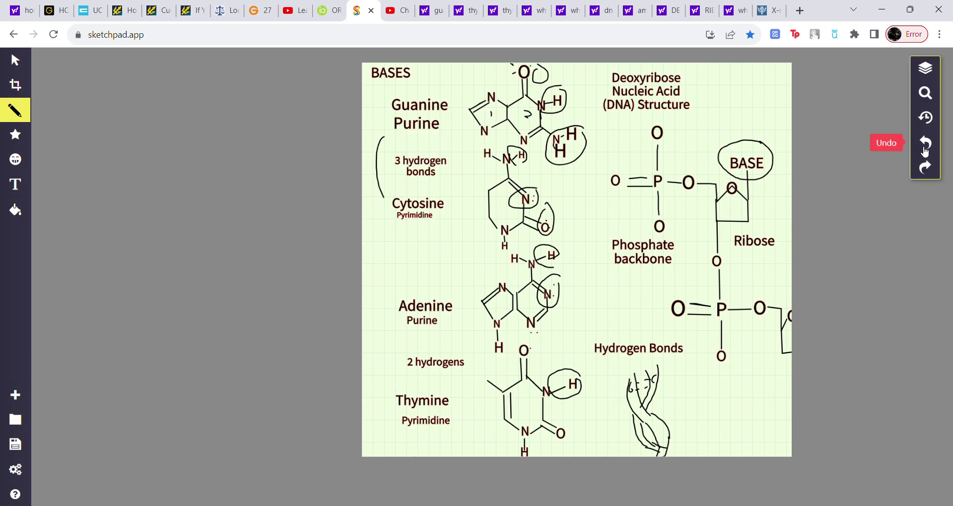
pyautogui.click(925, 149)
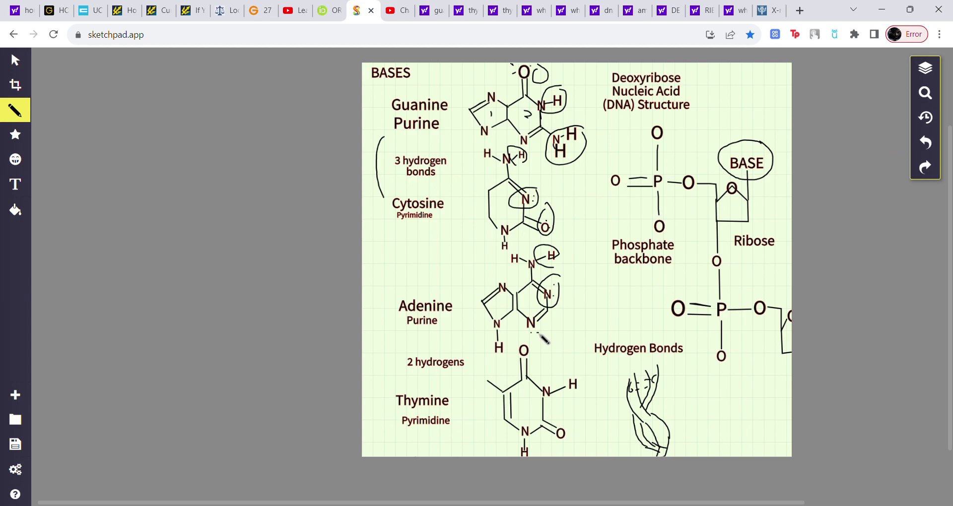
# - Pencil lone-pair dots around thymine's lower O, and outline the guanine–cytosine and adenine–thymine label groups
pyautogui.click(570, 425)
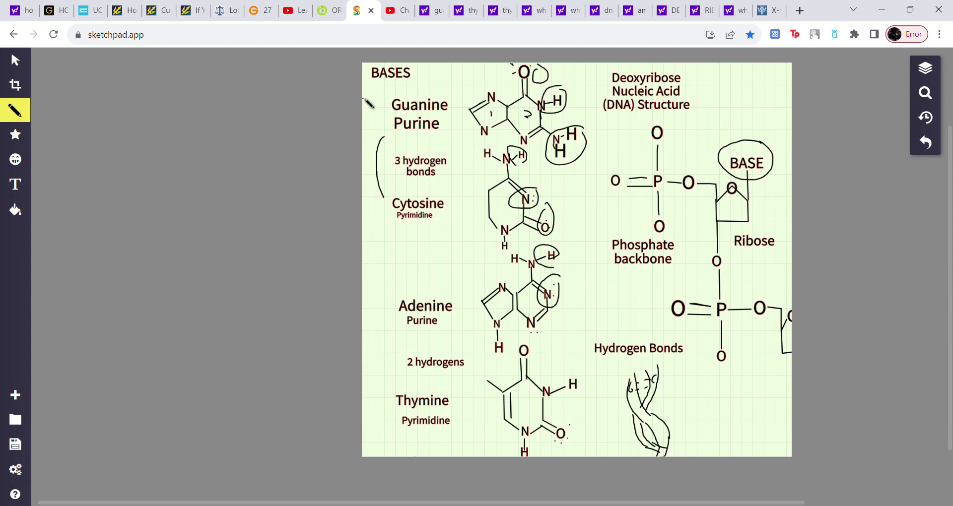
pyautogui.moveTo(368, 99)
pyautogui.mouseDown()
pyautogui.moveTo(389, 227)
pyautogui.moveTo(468, 176)
pyautogui.moveTo(454, 86)
pyautogui.moveTo(367, 103)
pyautogui.mouseUp()
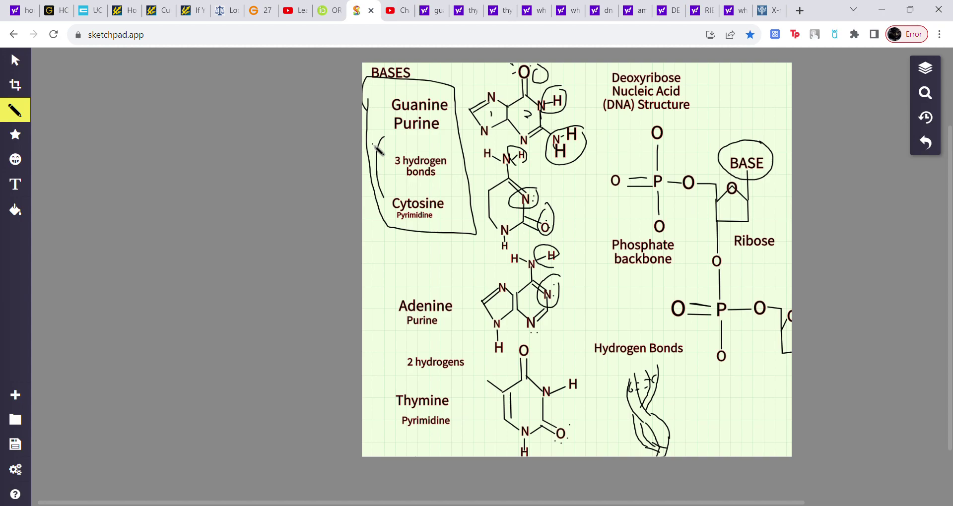
pyautogui.moveTo(394, 276)
pyautogui.mouseDown()
pyautogui.moveTo(392, 412)
pyautogui.moveTo(445, 455)
pyautogui.moveTo(485, 350)
pyautogui.moveTo(432, 273)
pyautogui.moveTo(403, 280)
pyautogui.mouseUp()
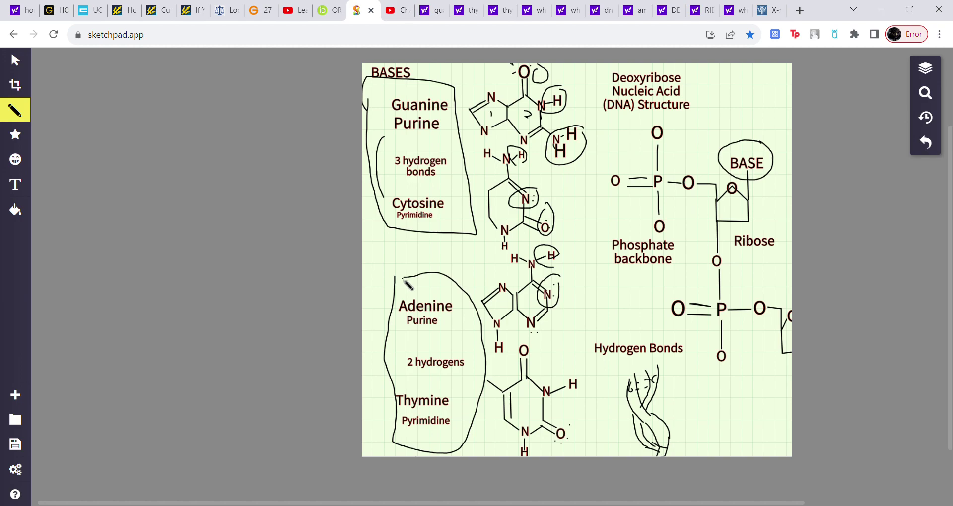
# - Undo the pencil circles, lone-pair dots and outlines across the four bases, keeping the bonds to guanine's H labels
pyautogui.click(925, 142)
pyautogui.click(925, 143)
pyautogui.click(925, 144)
pyautogui.click(925, 144)
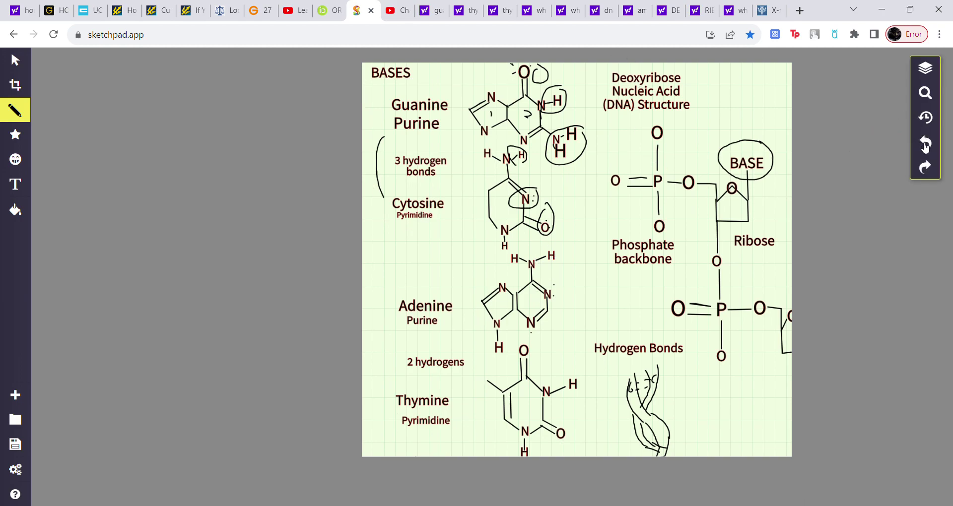
pyautogui.click(925, 144)
pyautogui.click(925, 144)
pyautogui.click(925, 144)
pyautogui.click(925, 144)
pyautogui.click(925, 144)
pyautogui.click(924, 144)
pyautogui.click(925, 144)
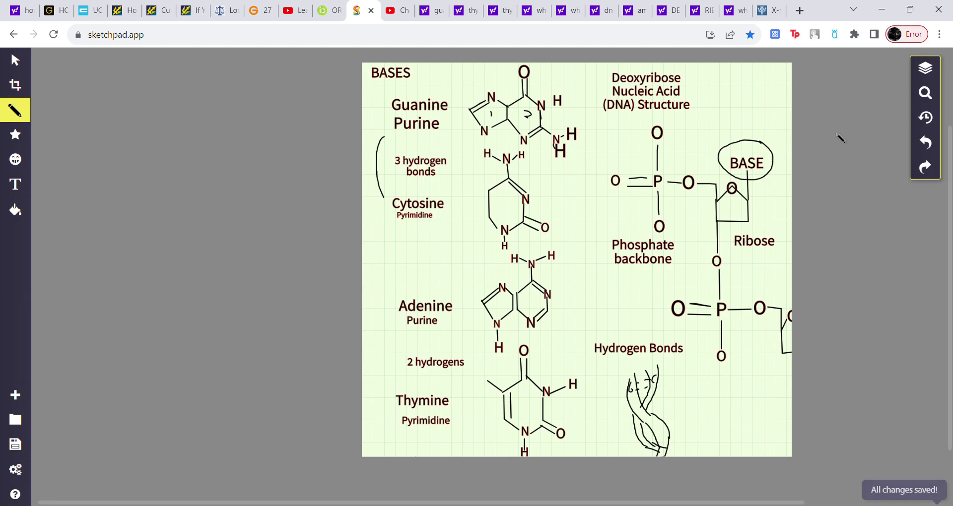
pyautogui.click(928, 142)
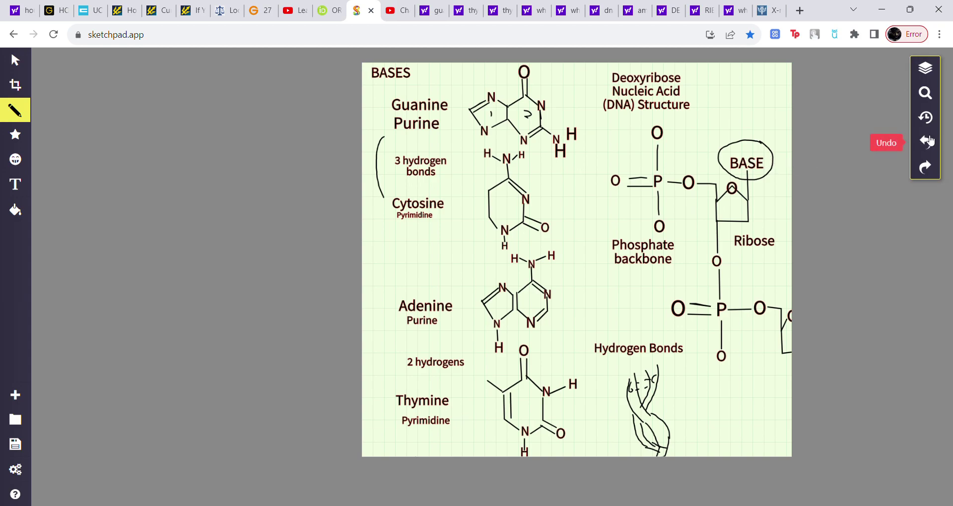
pyautogui.click(926, 170)
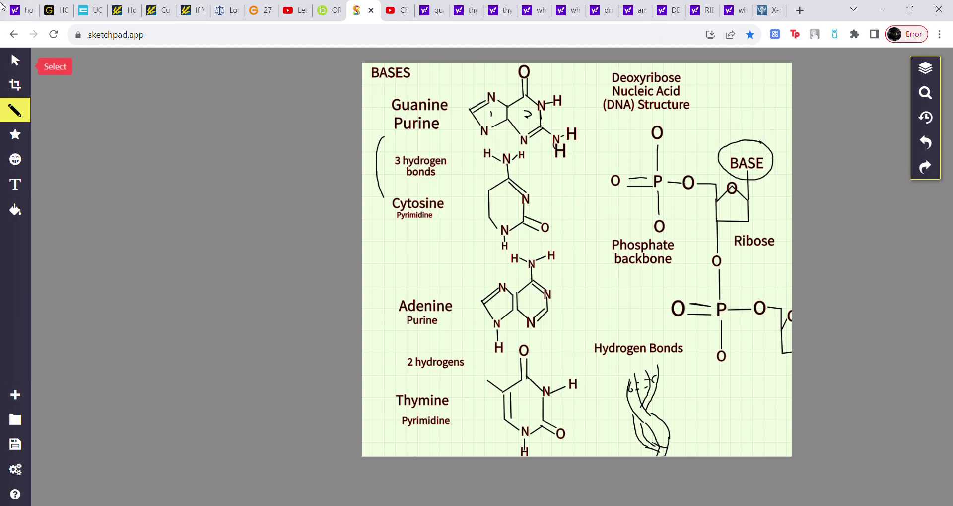
pyautogui.click(15, 60)
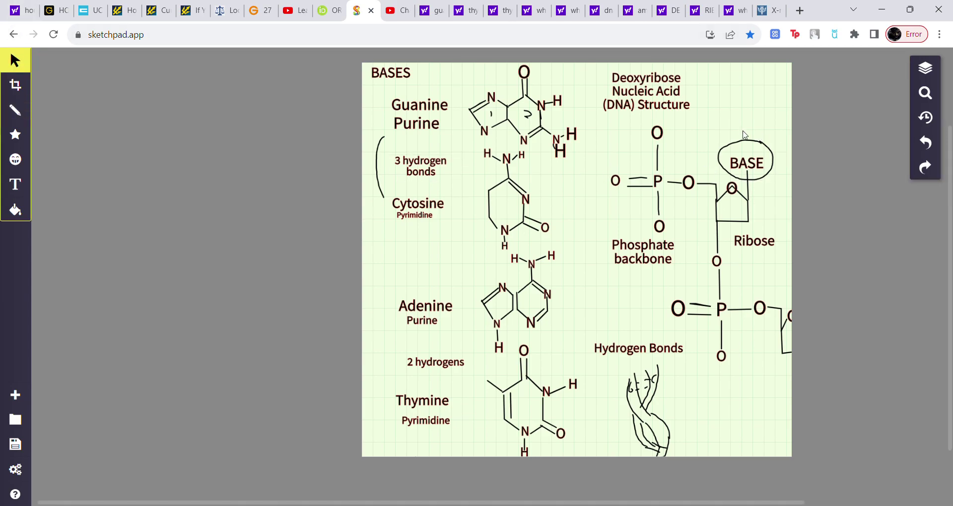
pyautogui.moveTo(639, 122); pyautogui.dragTo(610, 285)
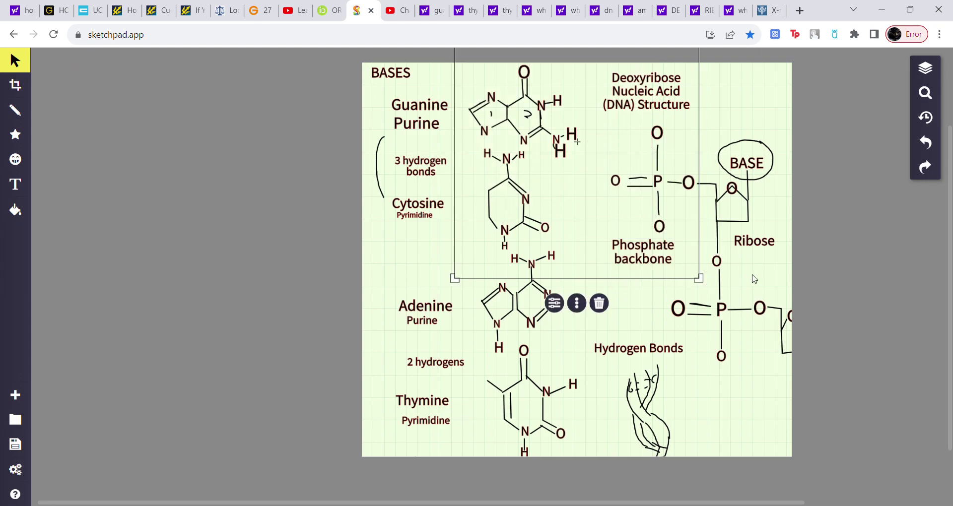
pyautogui.click(780, 219)
pyautogui.moveTo(781, 180); pyautogui.dragTo(700, 257)
pyautogui.click(754, 89)
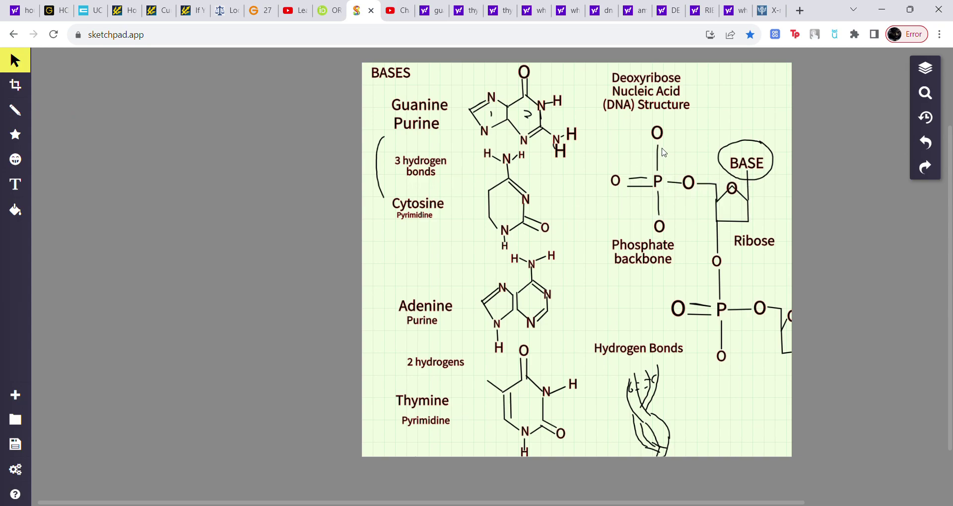
pyautogui.moveTo(690, 123); pyautogui.dragTo(620, 243)
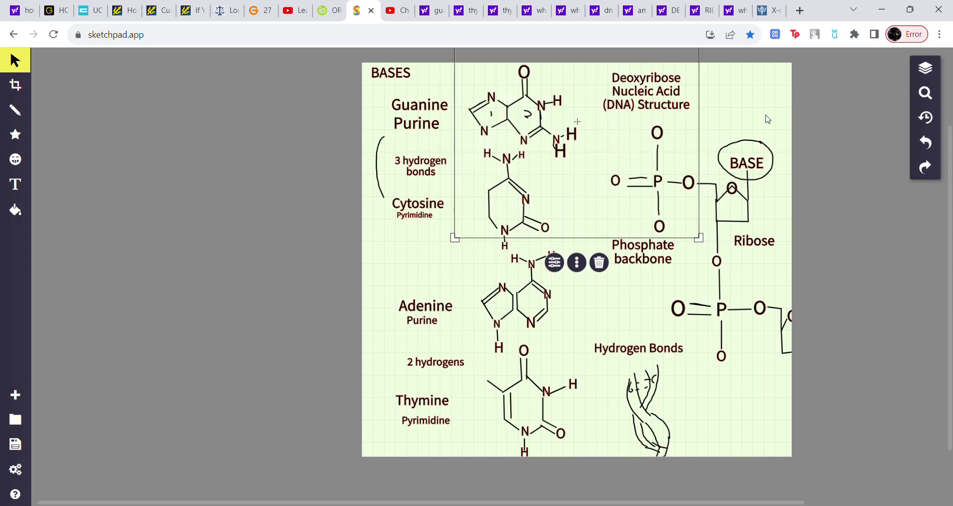
pyautogui.click(768, 146)
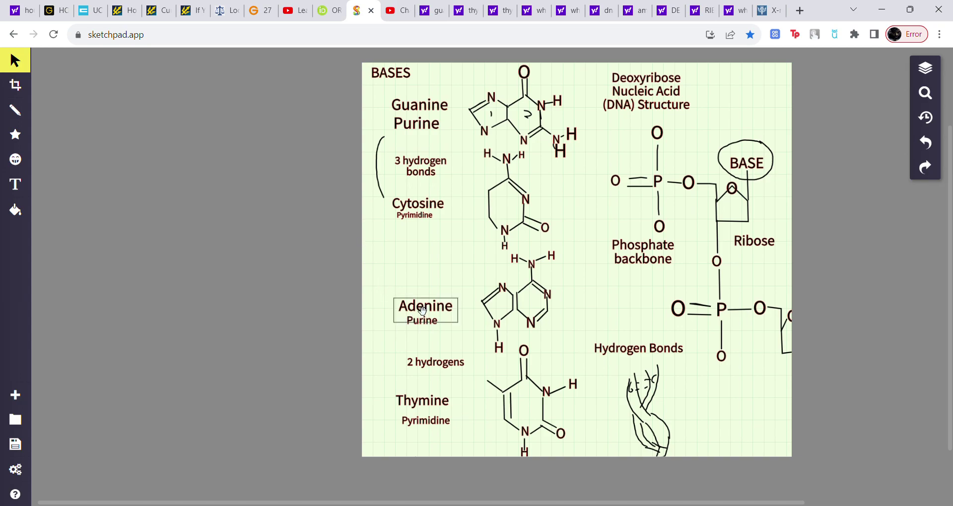
pyautogui.moveTo(374, 282)
pyautogui.mouseDown()
pyautogui.moveTo(376, 350)
pyautogui.moveTo(574, 350)
pyautogui.moveTo(564, 336)
pyautogui.moveTo(373, 278)
pyautogui.mouseUp()
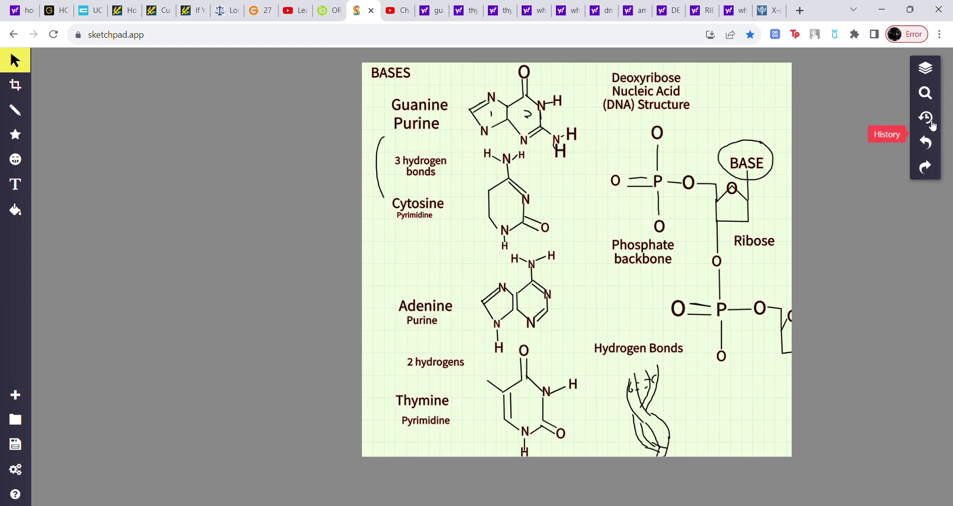
# - Circle thymine's upper O, lower O, right-hand H and methyl branch with the Pencil
pyautogui.click(15, 109)
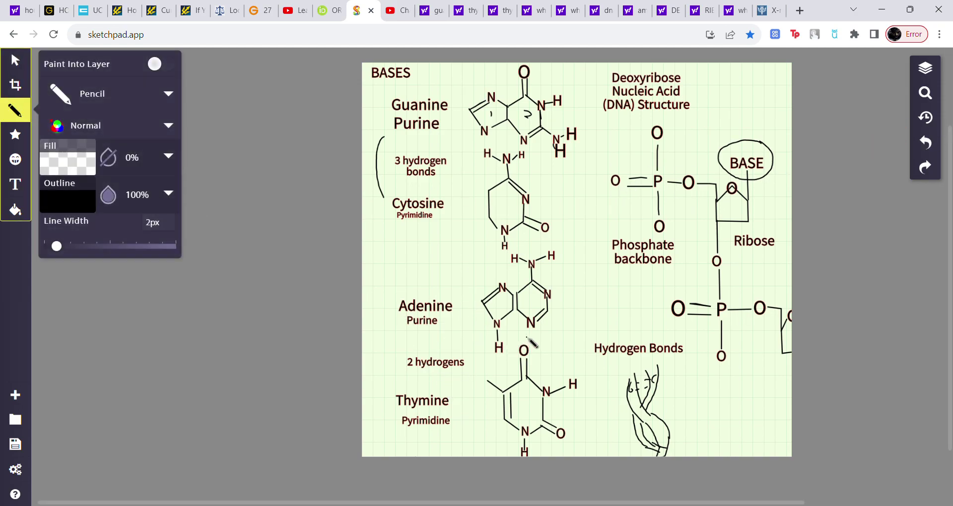
pyautogui.moveTo(530, 339)
pyautogui.mouseDown()
pyautogui.moveTo(514, 350)
pyautogui.moveTo(534, 362)
pyautogui.moveTo(539, 343)
pyautogui.mouseUp()
pyautogui.moveTo(562, 423)
pyautogui.mouseDown()
pyautogui.moveTo(552, 433)
pyautogui.moveTo(570, 449)
pyautogui.moveTo(563, 410)
pyautogui.mouseUp()
pyautogui.moveTo(572, 364)
pyautogui.mouseDown()
pyautogui.moveTo(563, 378)
pyautogui.moveTo(581, 370)
pyautogui.moveTo(580, 396)
pyautogui.mouseUp()
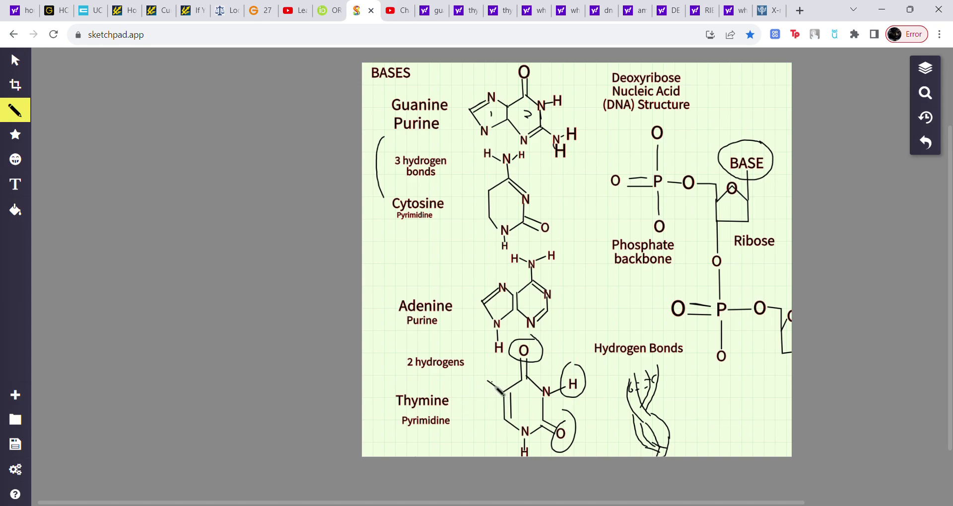
pyautogui.moveTo(499, 370)
pyautogui.mouseDown()
pyautogui.moveTo(483, 399)
pyautogui.moveTo(497, 376)
pyautogui.mouseUp()
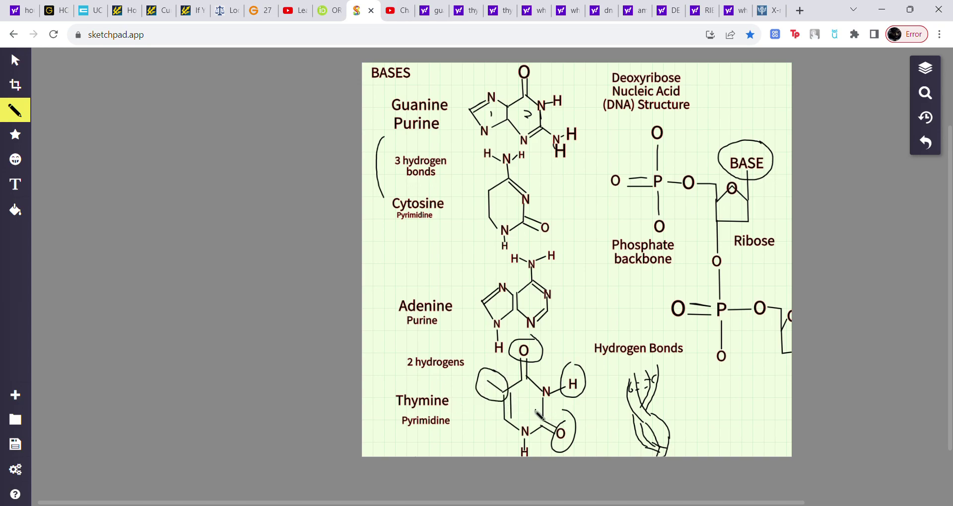